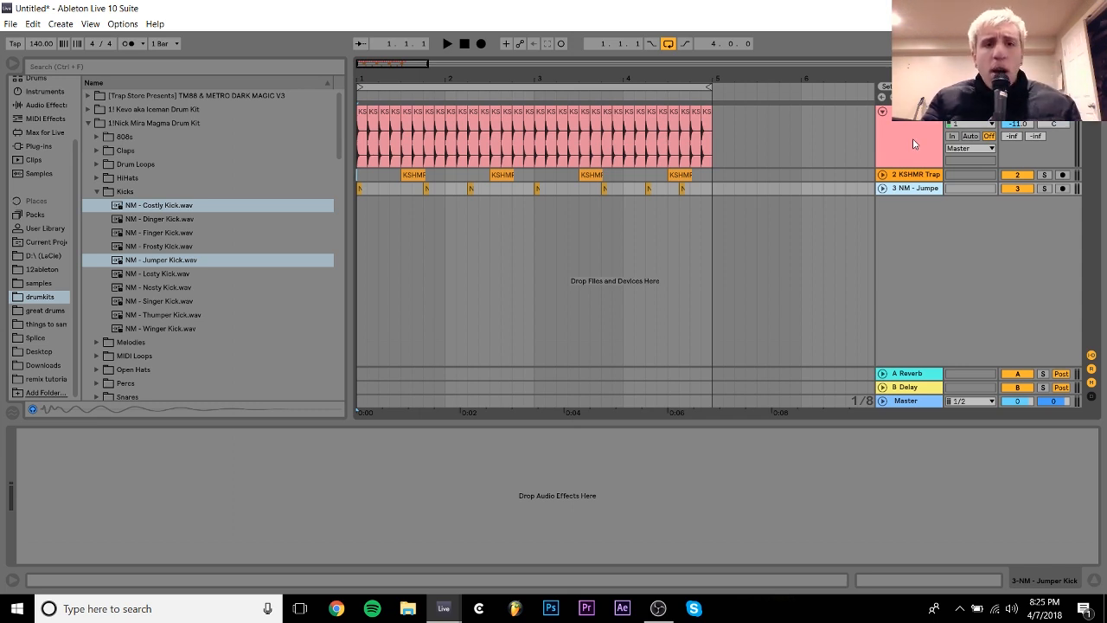
- Unfold the KSHMR snare and NM Jumper kick tracks so their waveforms show, and turn off the arrangement loop
click(904, 141)
click(882, 111)
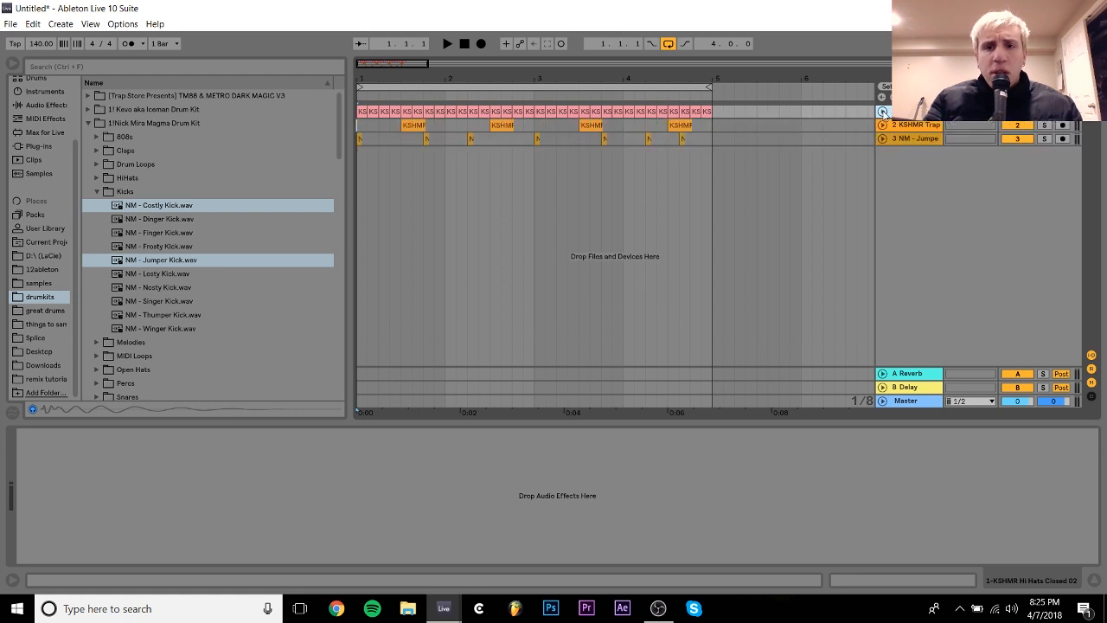
click(882, 111)
click(882, 175)
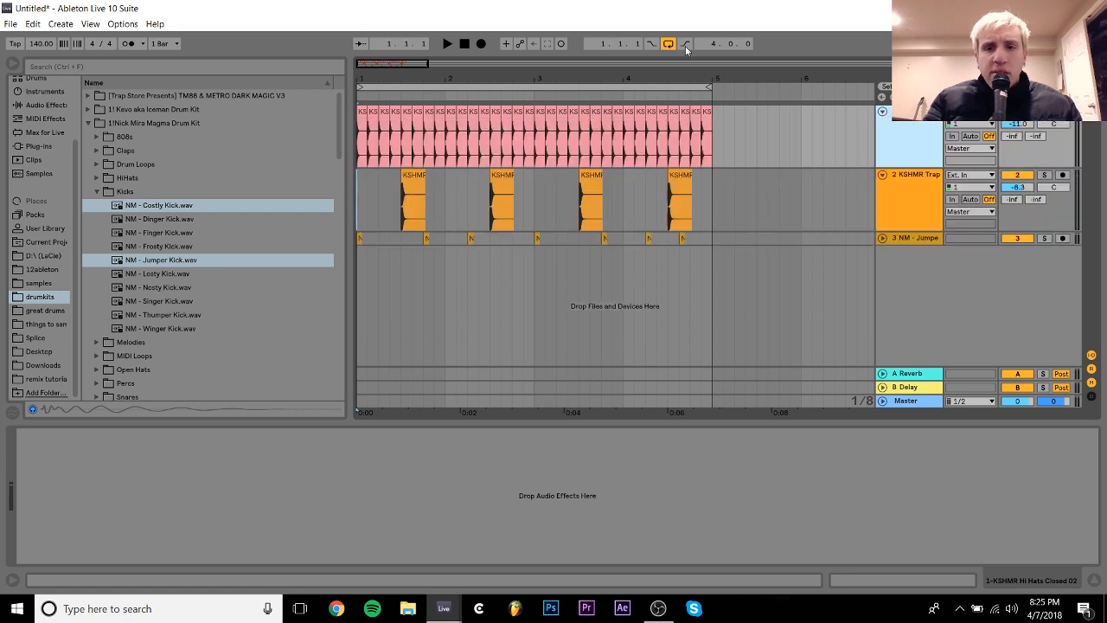
click(882, 239)
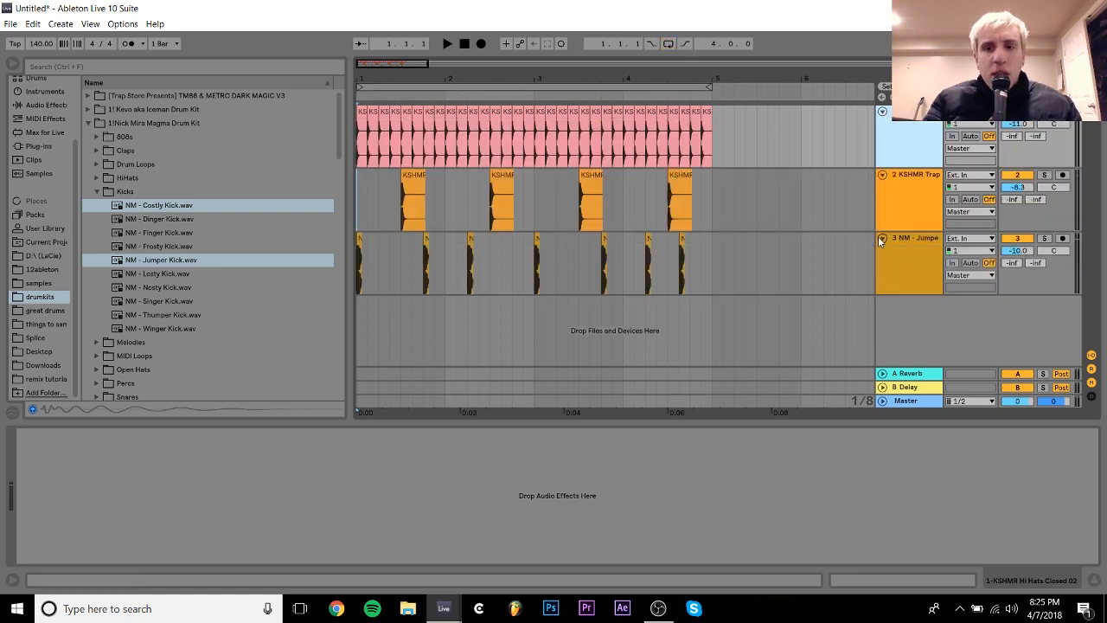
click(900, 243)
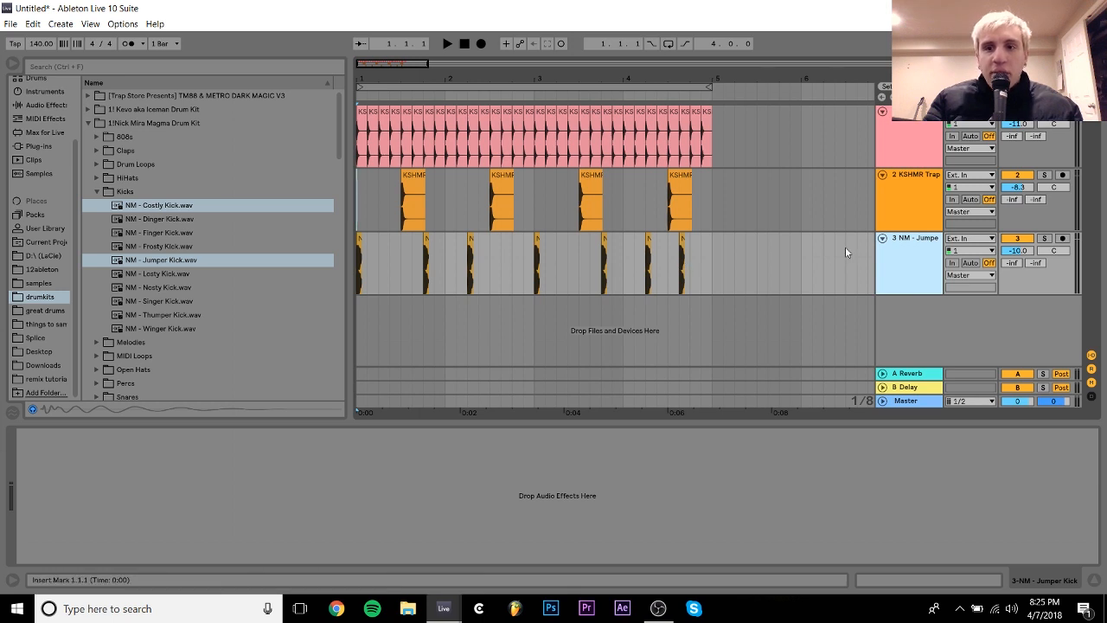
click(909, 162)
click(909, 177)
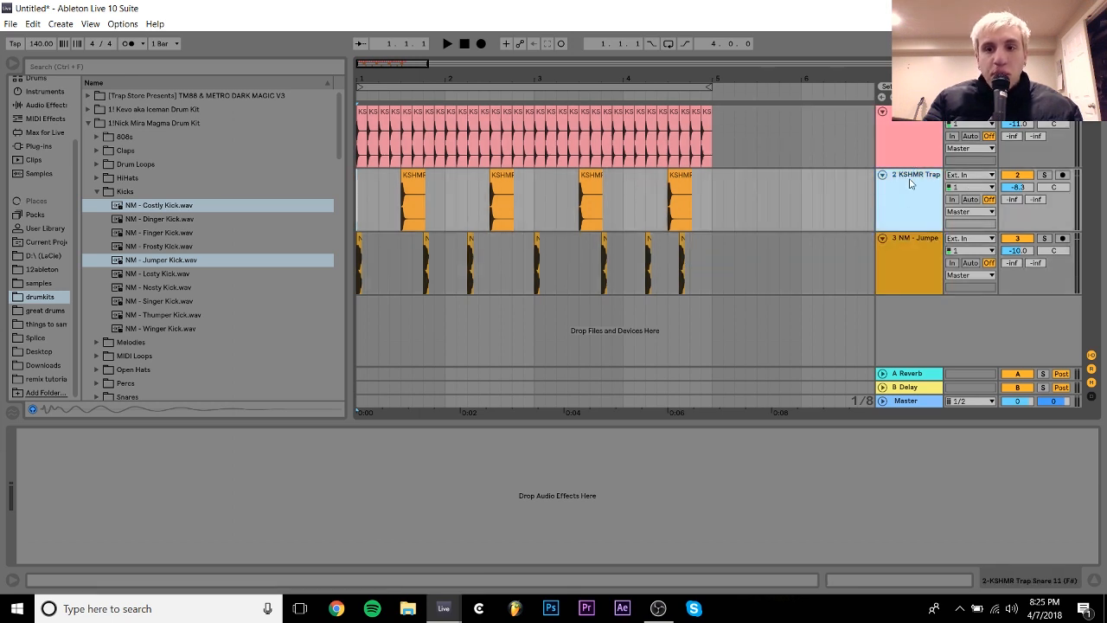
click(909, 251)
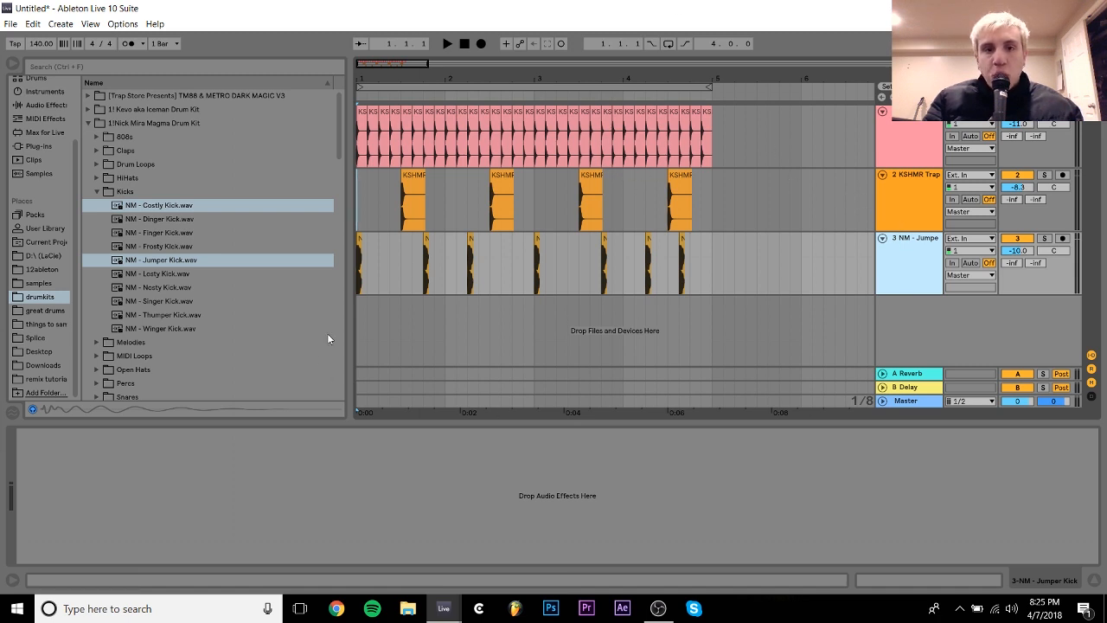
- Play the beat and set the snare track's volume to -7.6 dB
key(space)
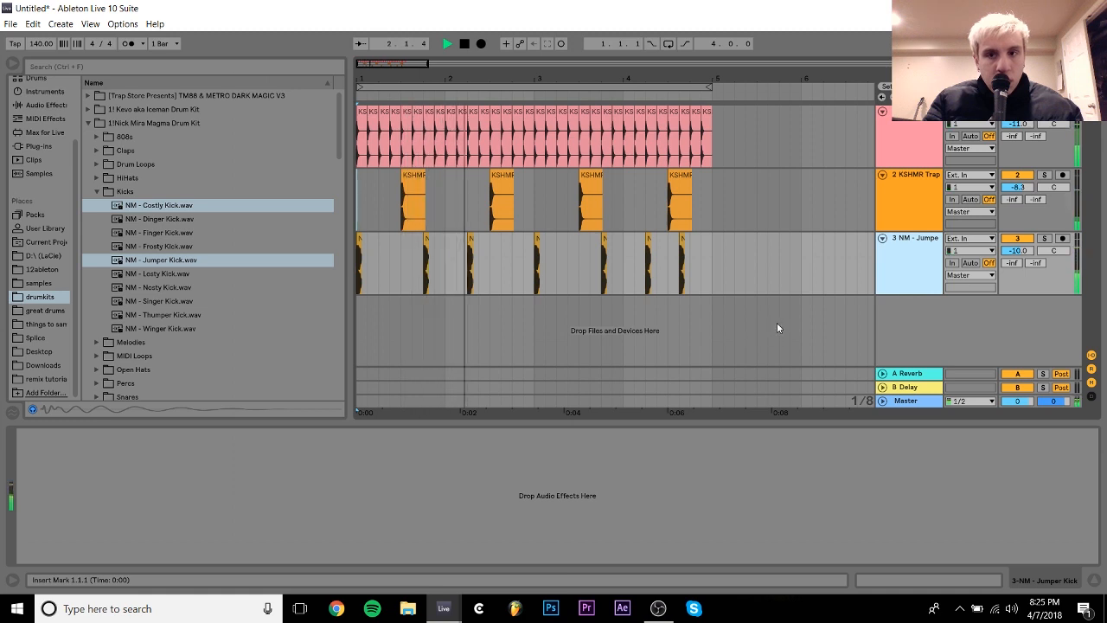
drag(1023, 192, 1025, 194)
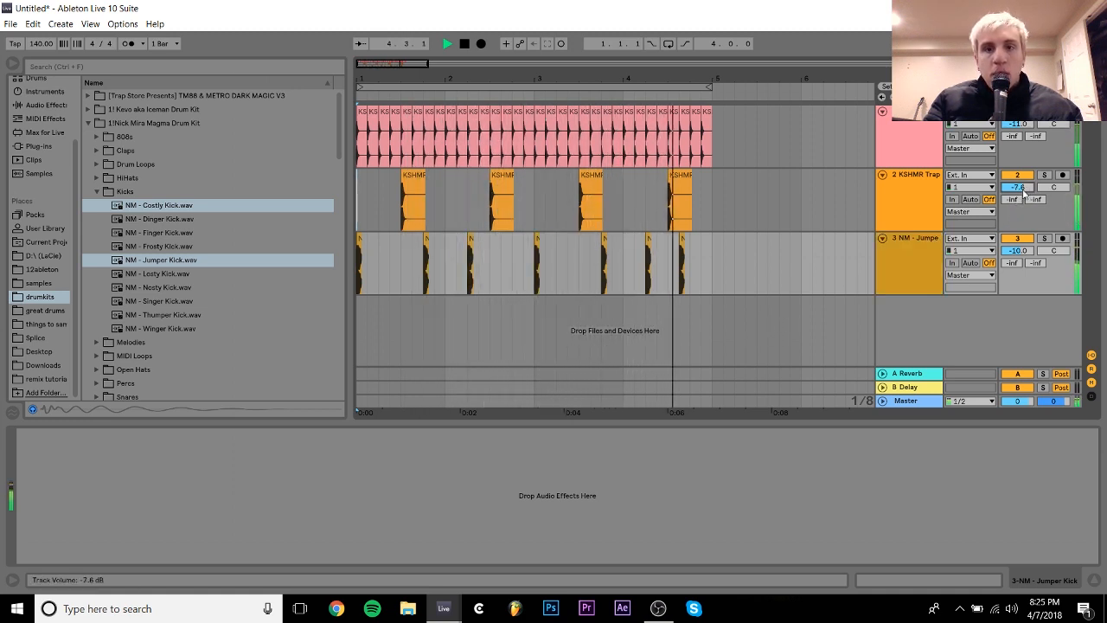
click(893, 271)
key(space)
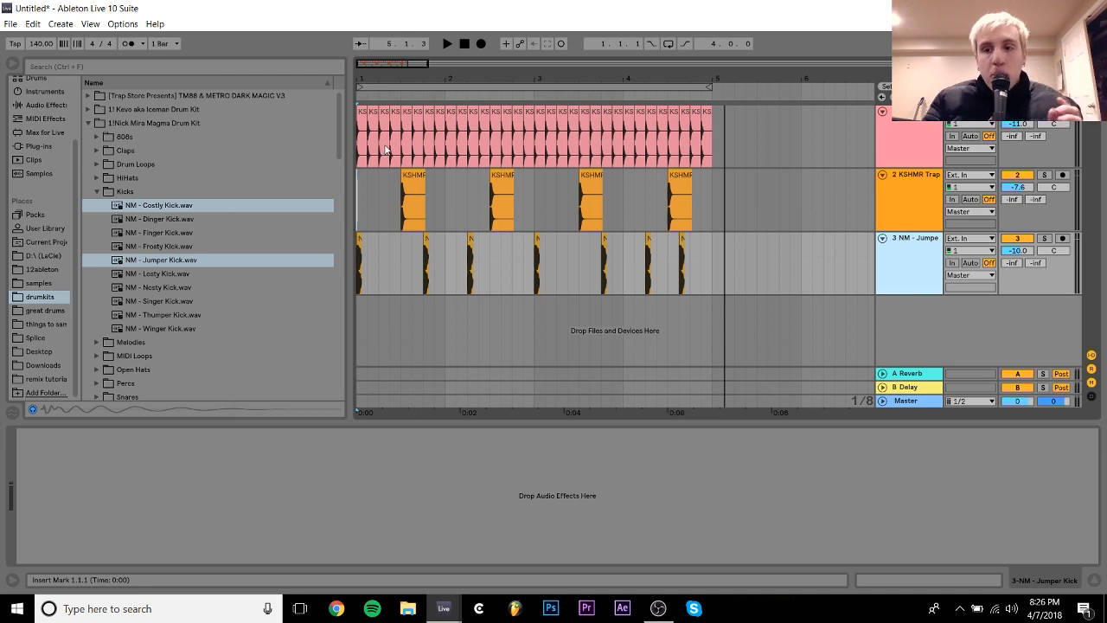
- Leave the drum kit's Kicks folder and show the Sounds category in the browser
click(918, 132)
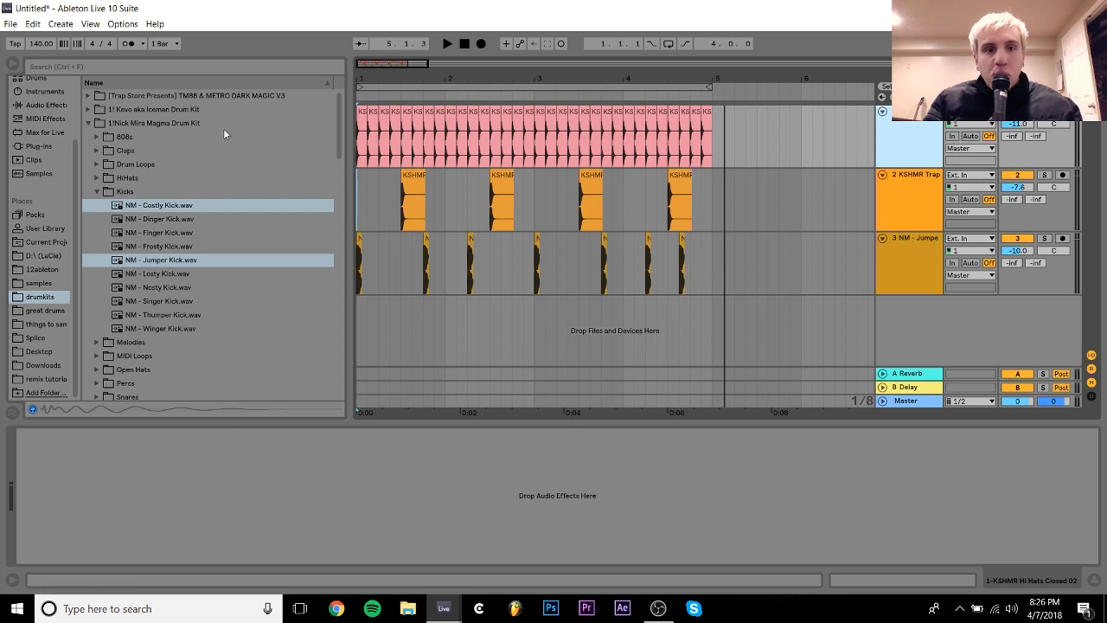
click(129, 191)
click(35, 214)
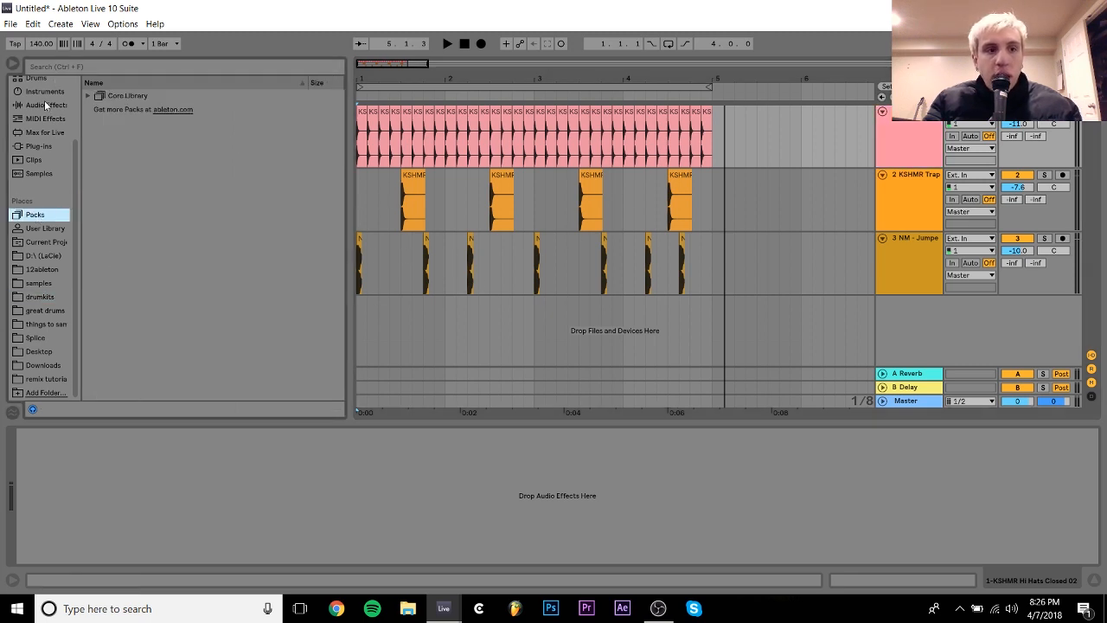
scroll(44, 100, up, 2)
click(38, 133)
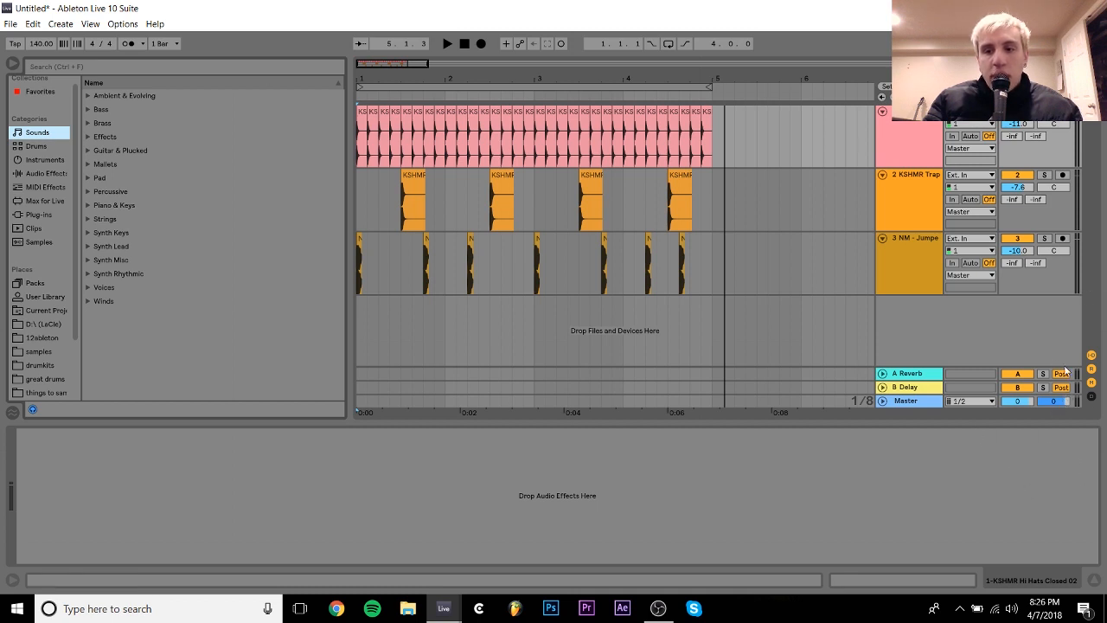
- Show the track delay controls and adjust the hi-hat track's delay, checking it with a short playback
click(1091, 396)
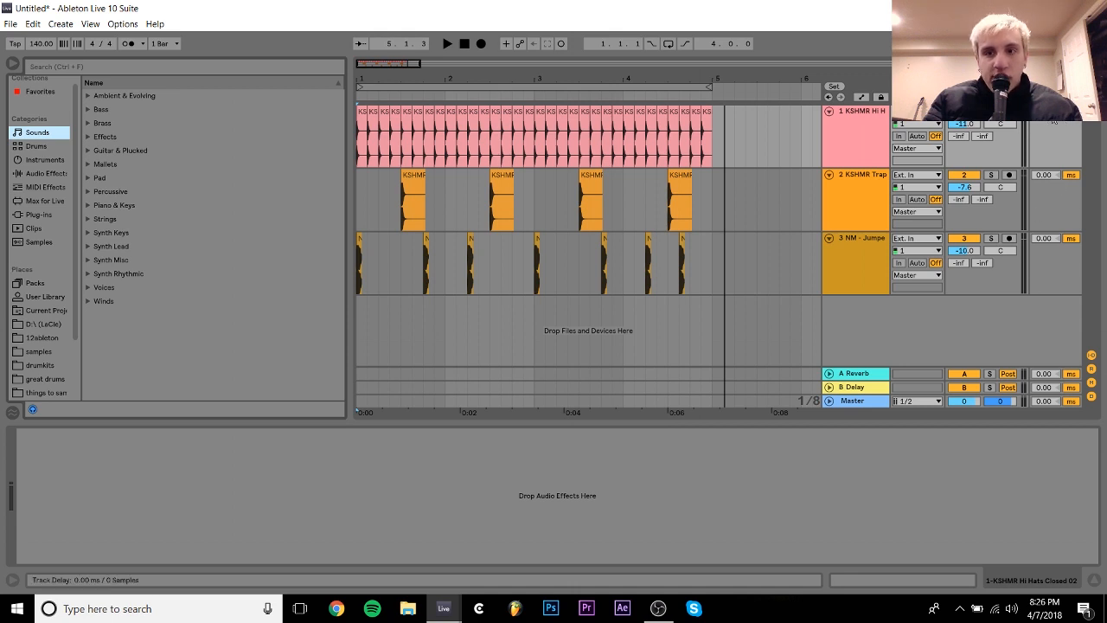
click(829, 119)
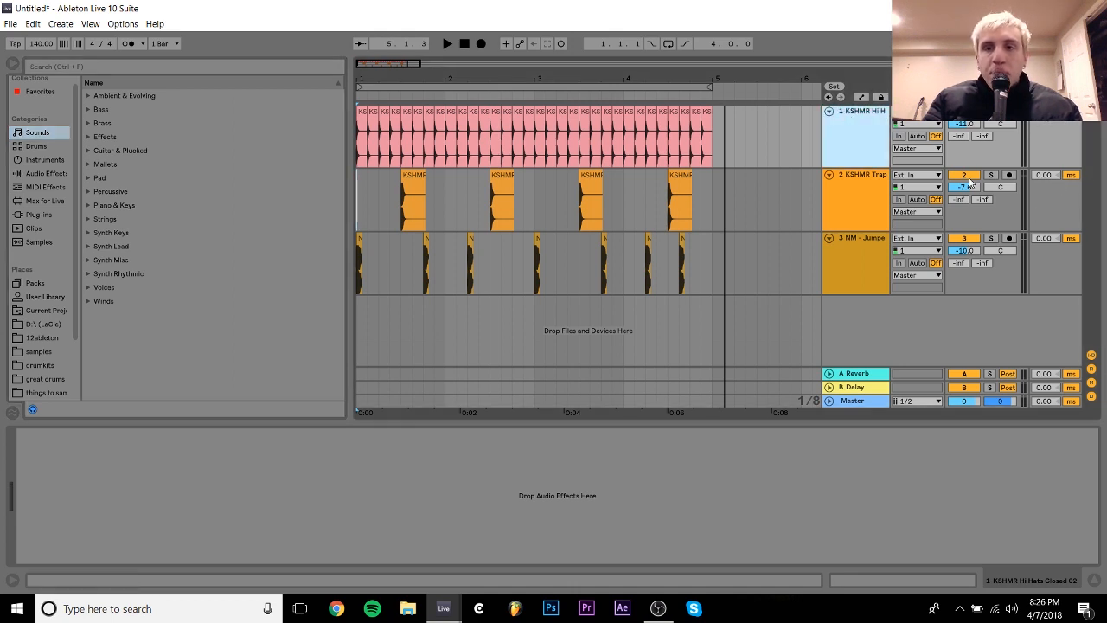
drag(1044, 111, 1044, 97)
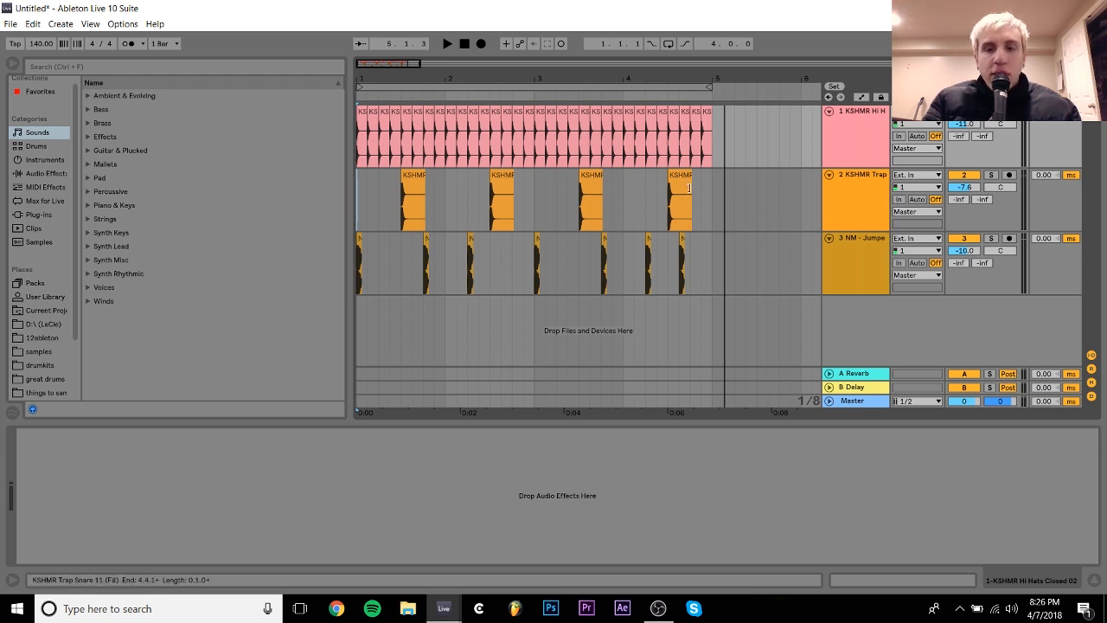
key(space)
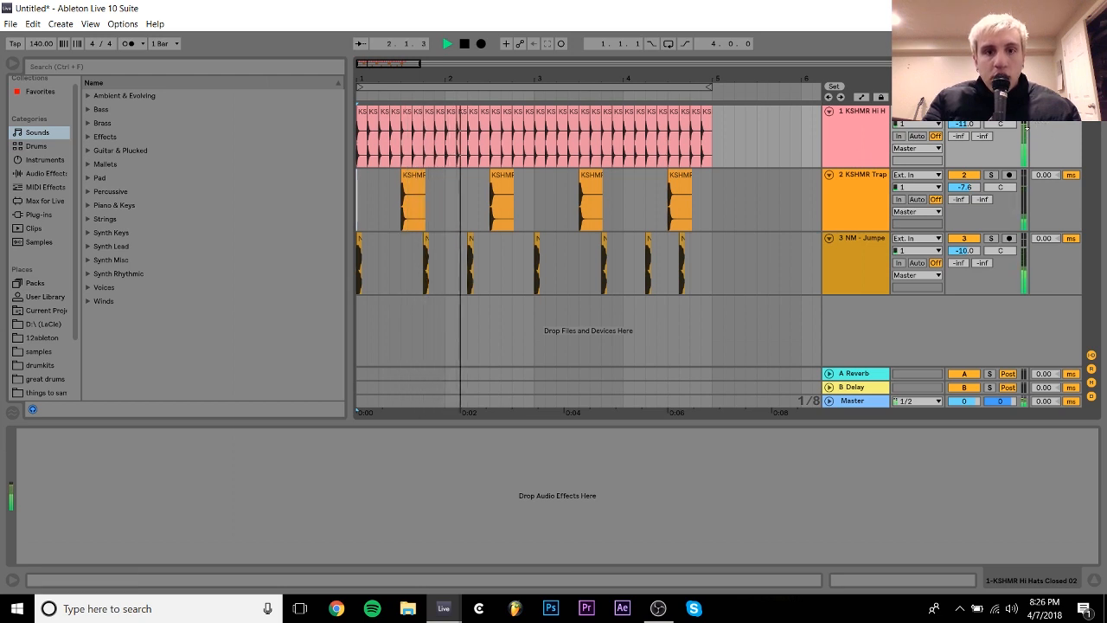
key(space)
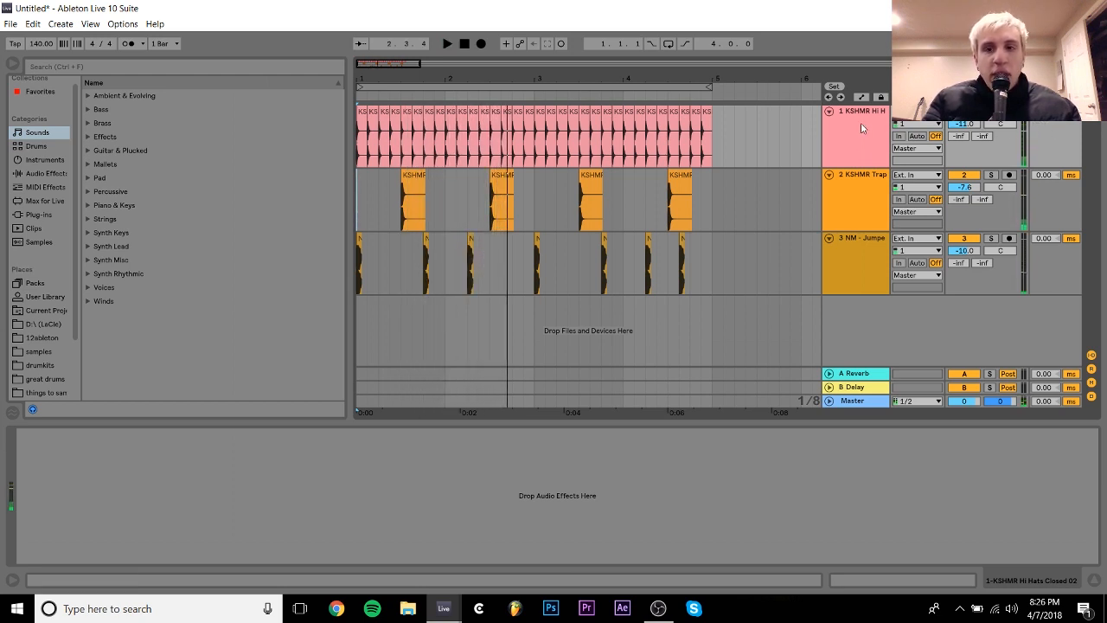
- Try to shift all the hi-hat clips slightly later on the timeline, and restore their original position
drag(734, 123, 358, 129)
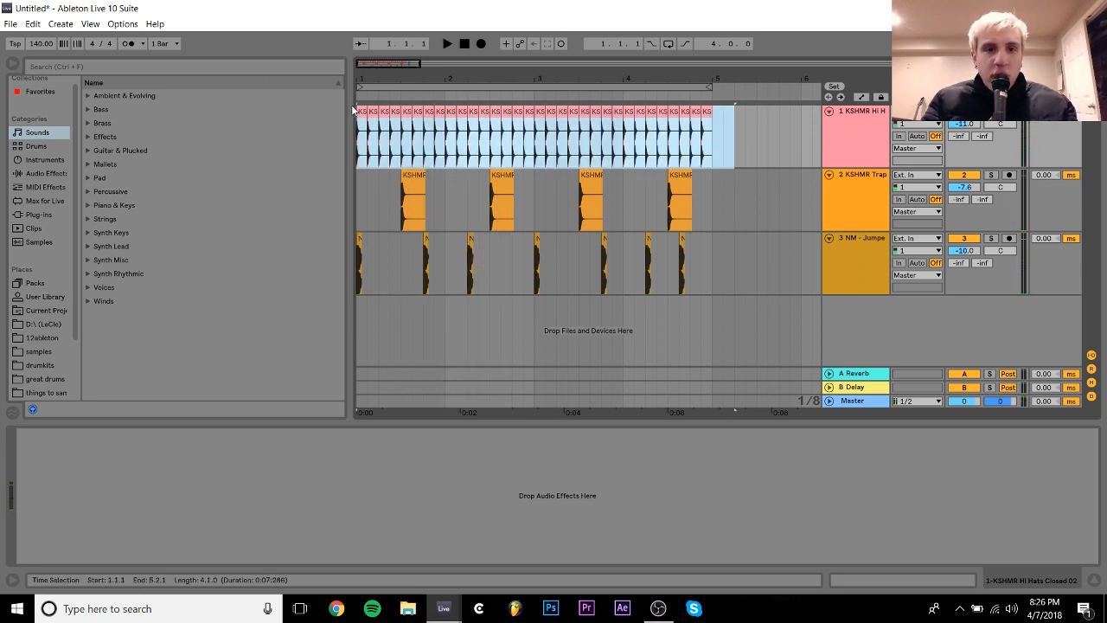
drag(358, 86, 381, 112)
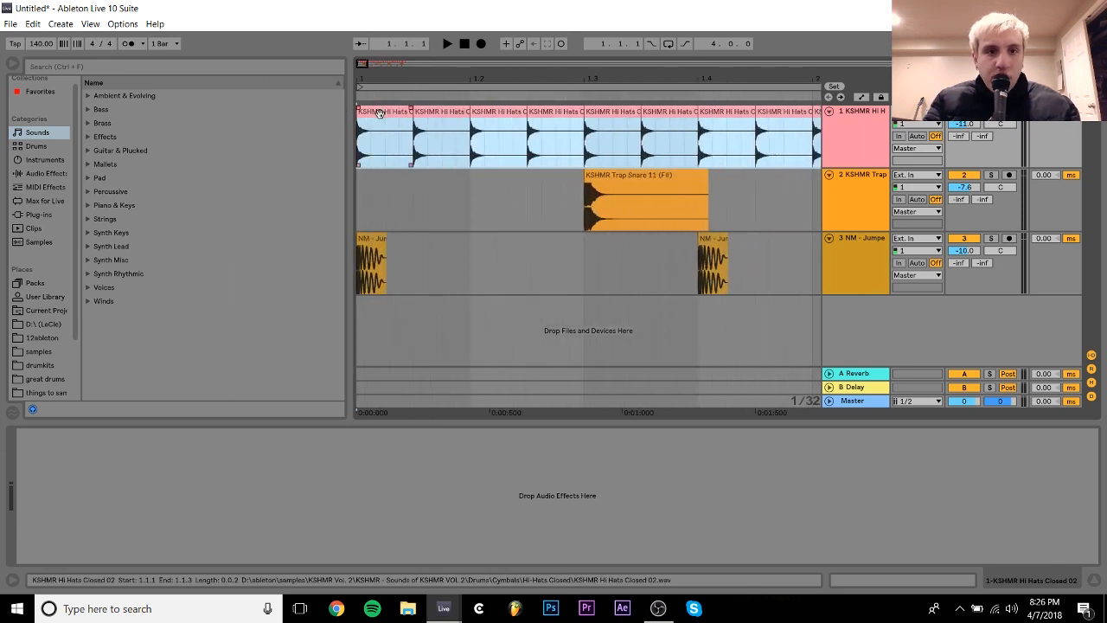
click(391, 119)
click(391, 118)
key(ctrl+z)
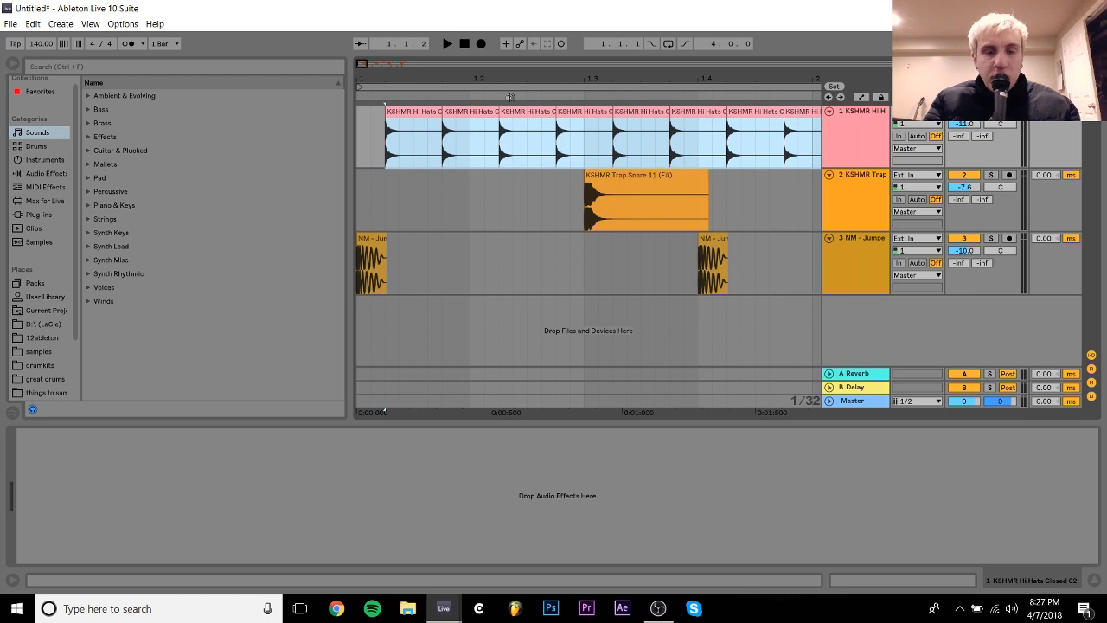
key(Left)
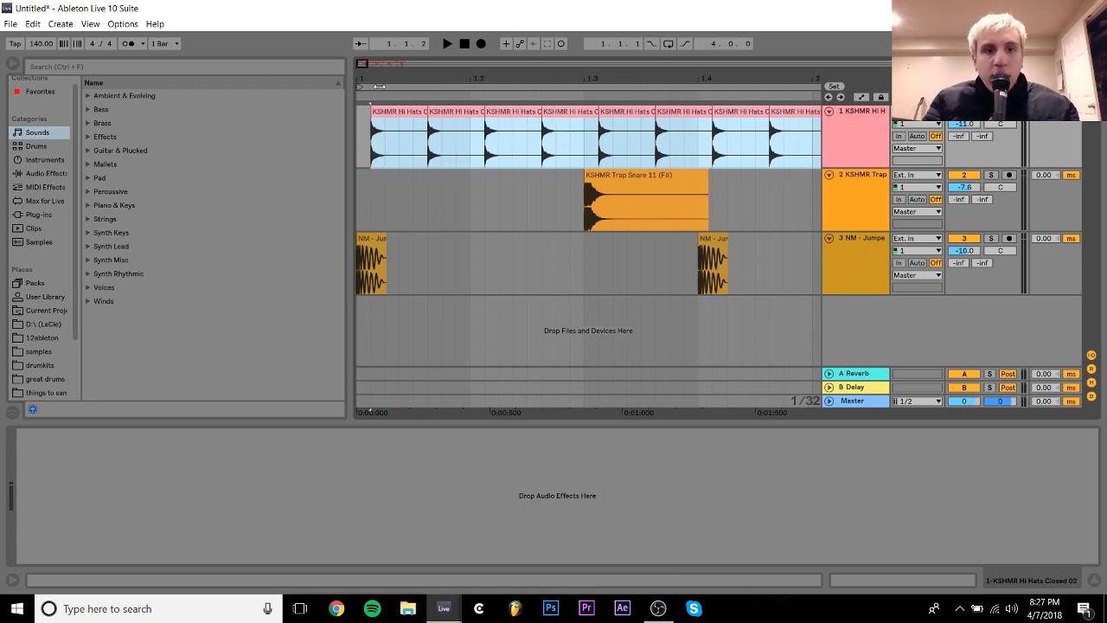
key(minus)
key(minus)
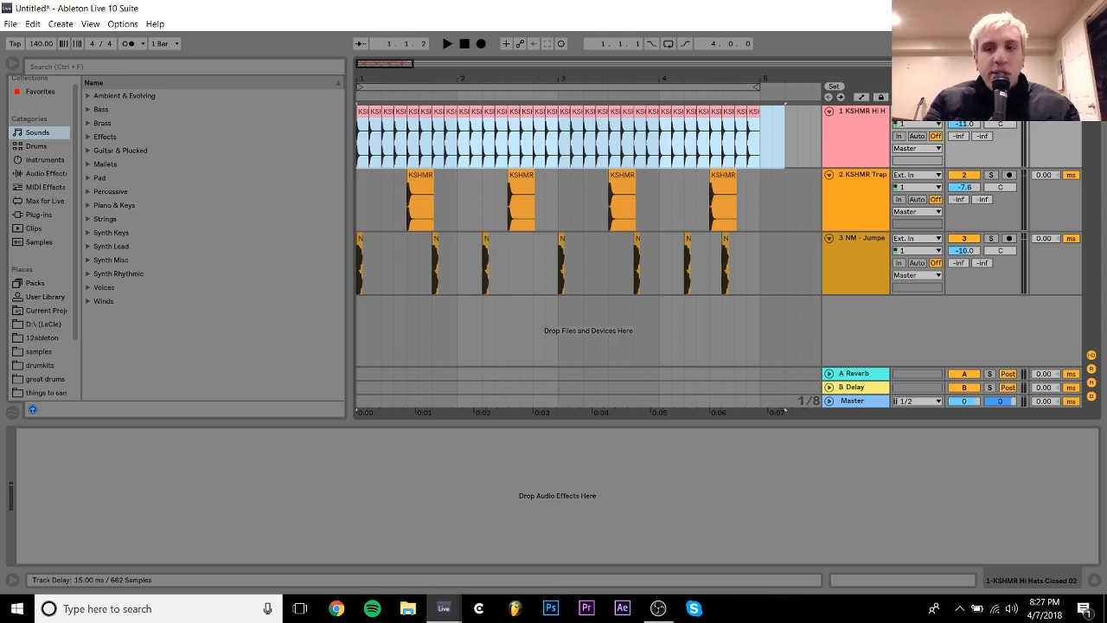
- Try track delays of 33 ms and 57 ms on the hi-hat track, playing the beat with each
drag(1043, 111, 1044, 96)
key(space)
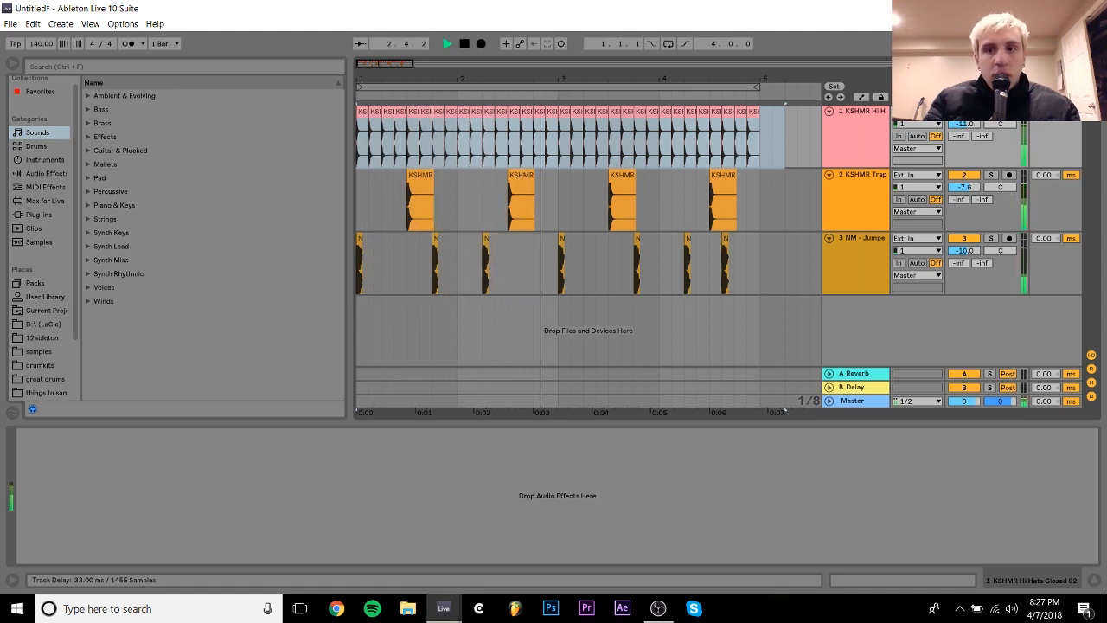
key(space)
drag(1044, 96, 1044, 74)
key(space)
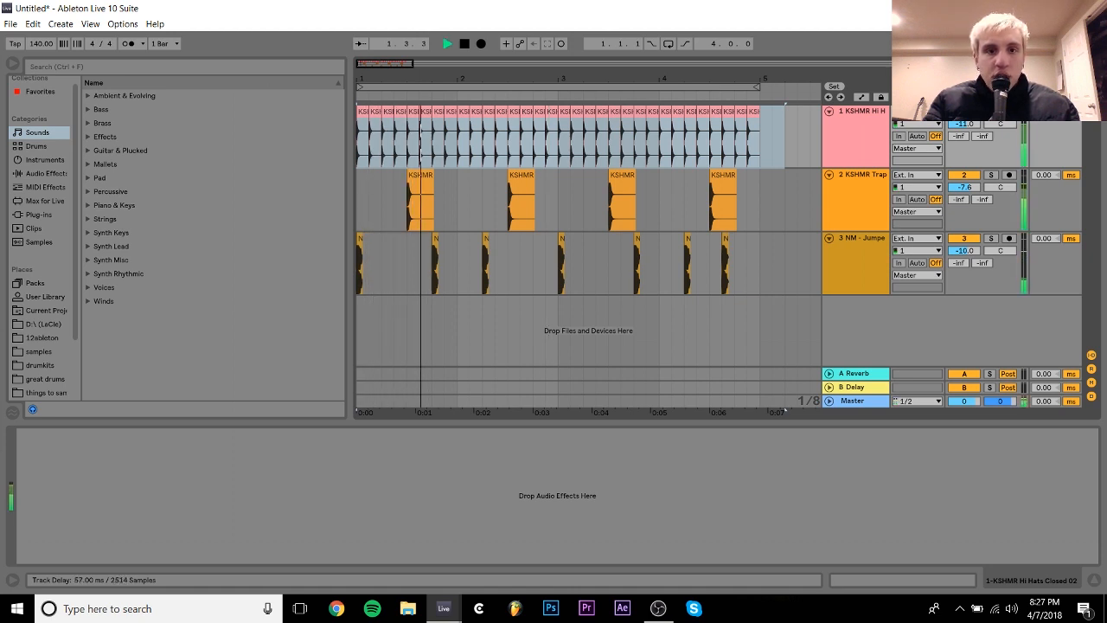
key(space)
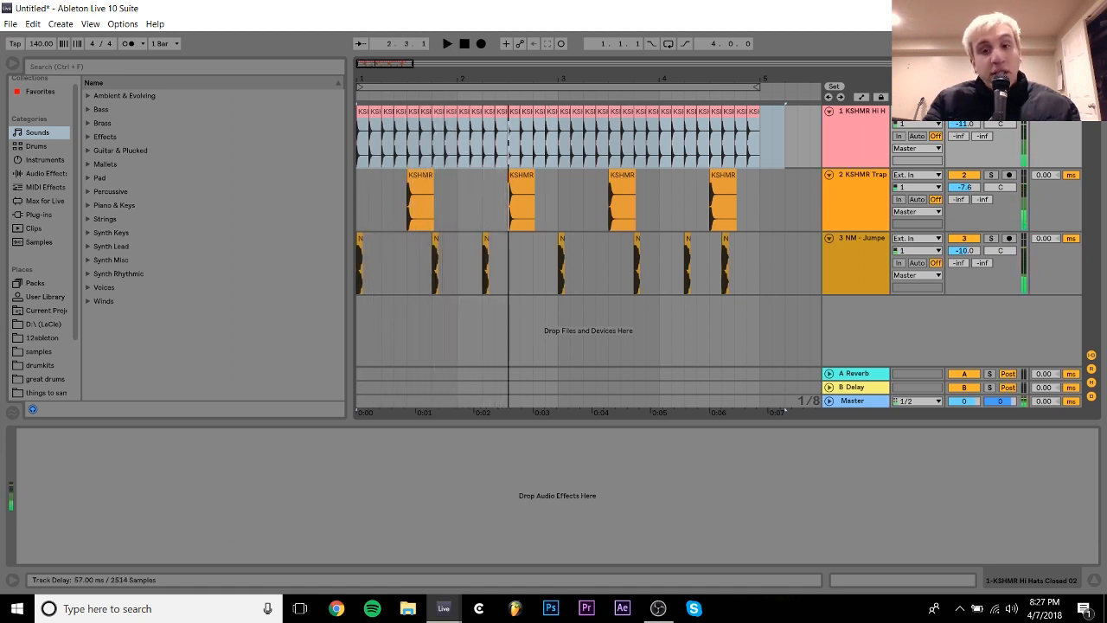
drag(1036, 123, 1043, 142)
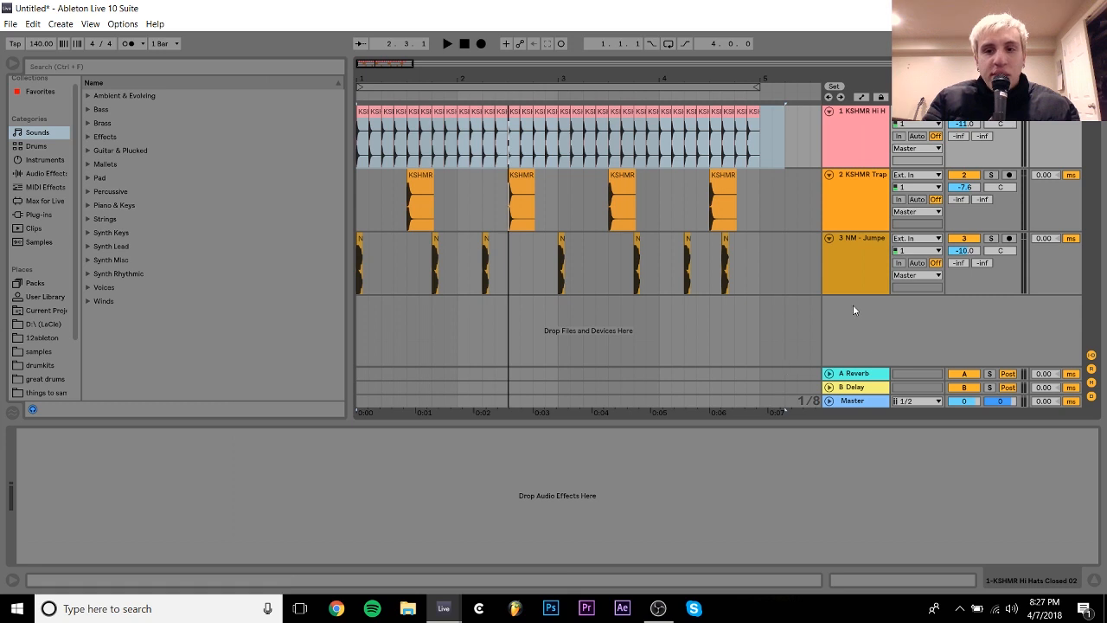
- Fold the snare and kick tracks in the arrangement
click(876, 256)
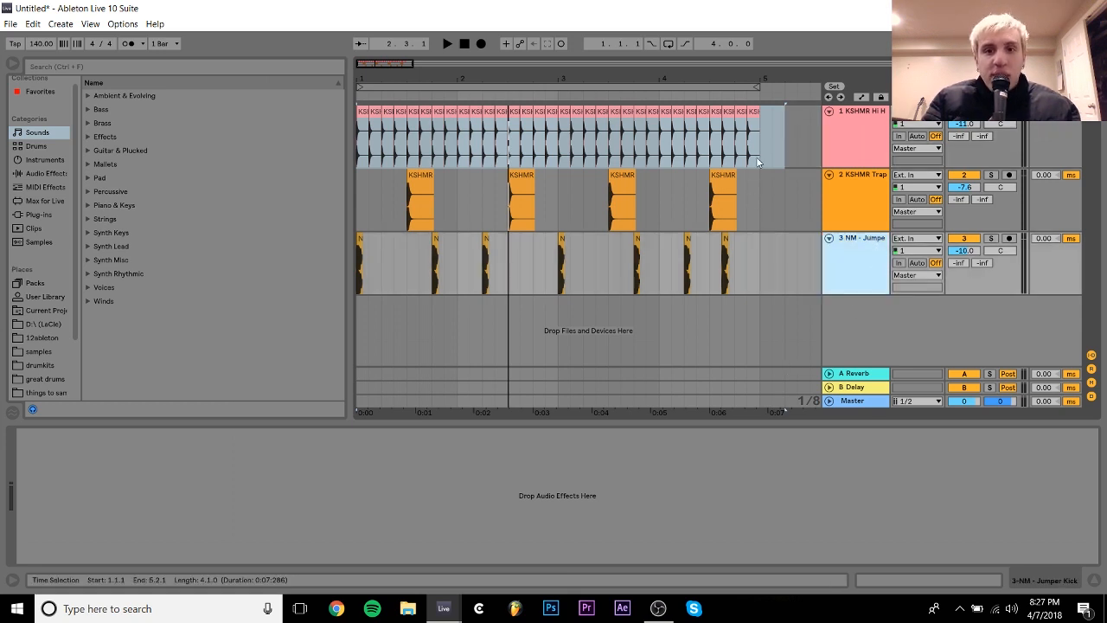
drag(757, 162, 357, 222)
click(357, 219)
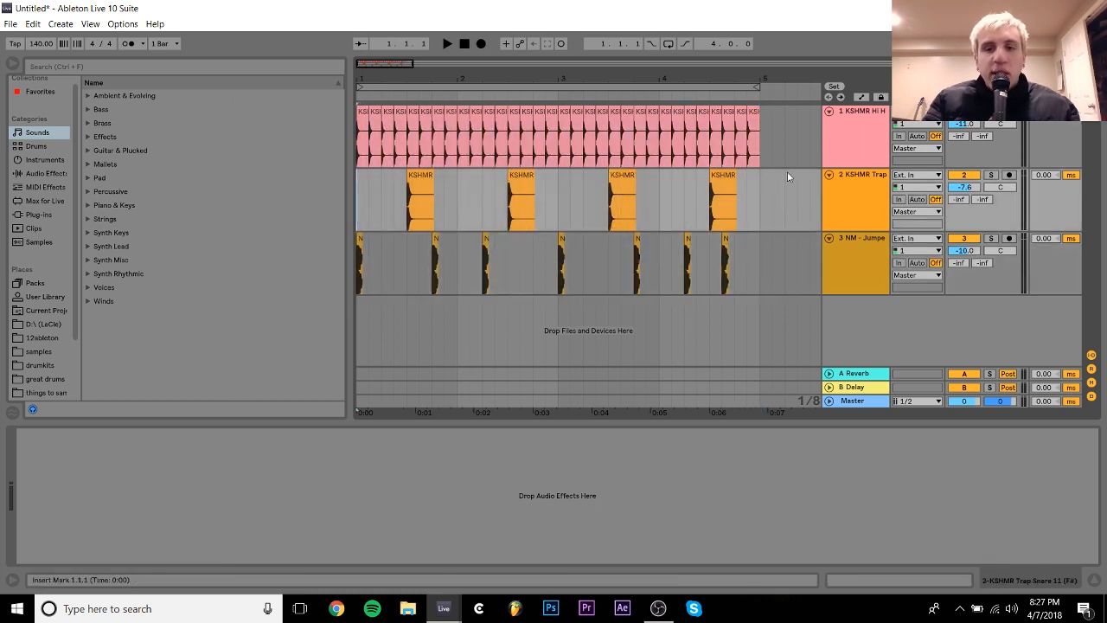
click(828, 175)
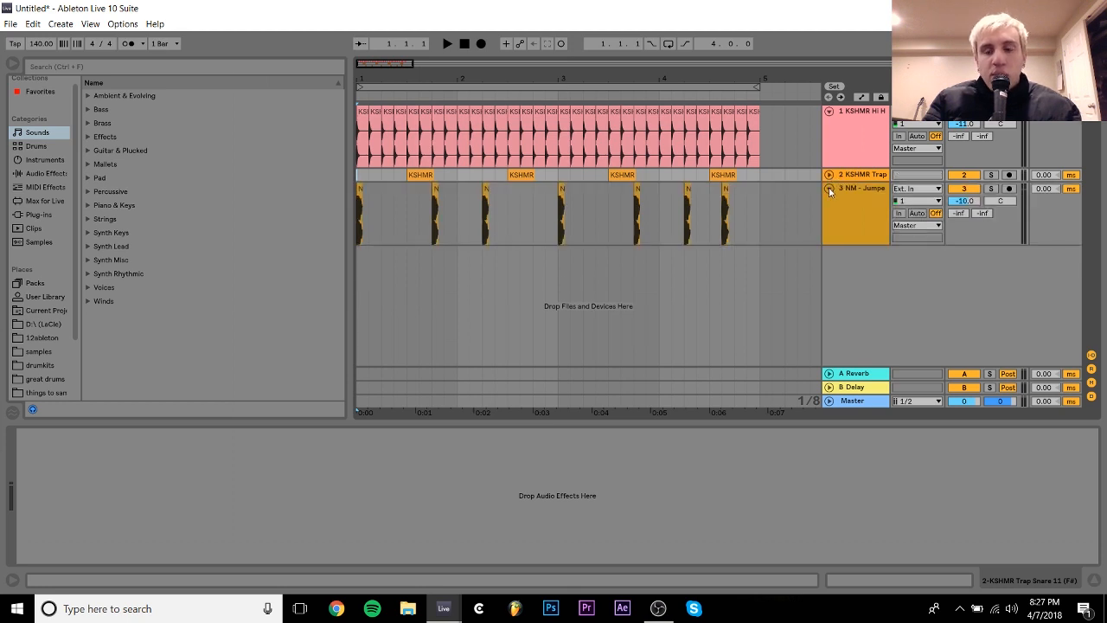
click(829, 188)
click(849, 189)
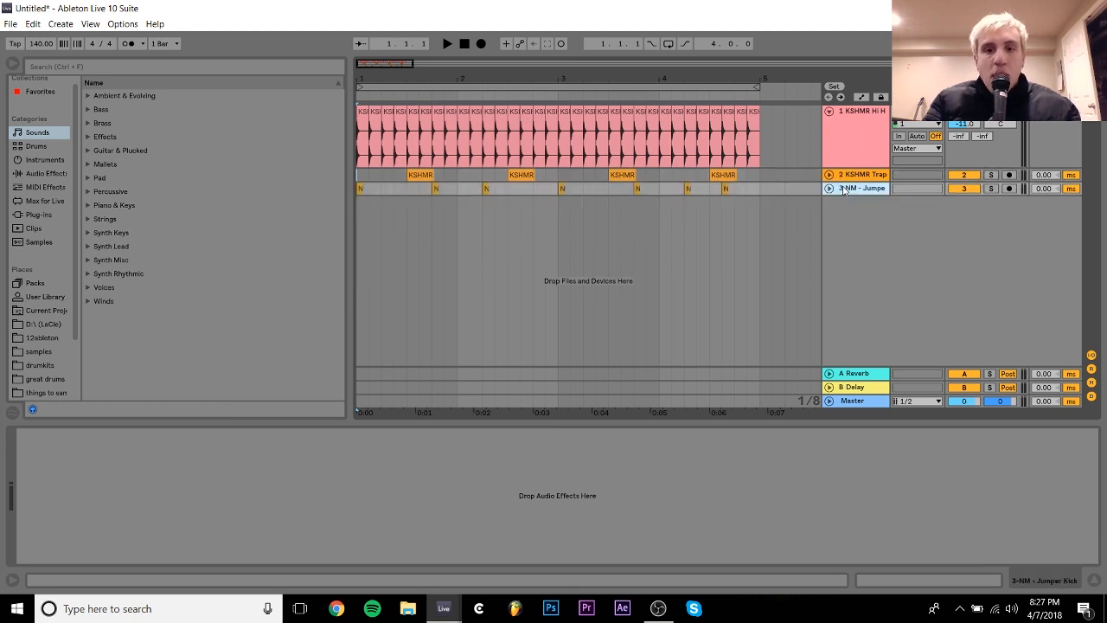
- Browse the Splice sample packs for the MdL x Mantra Sample Pack
drag(783, 80, 456, 70)
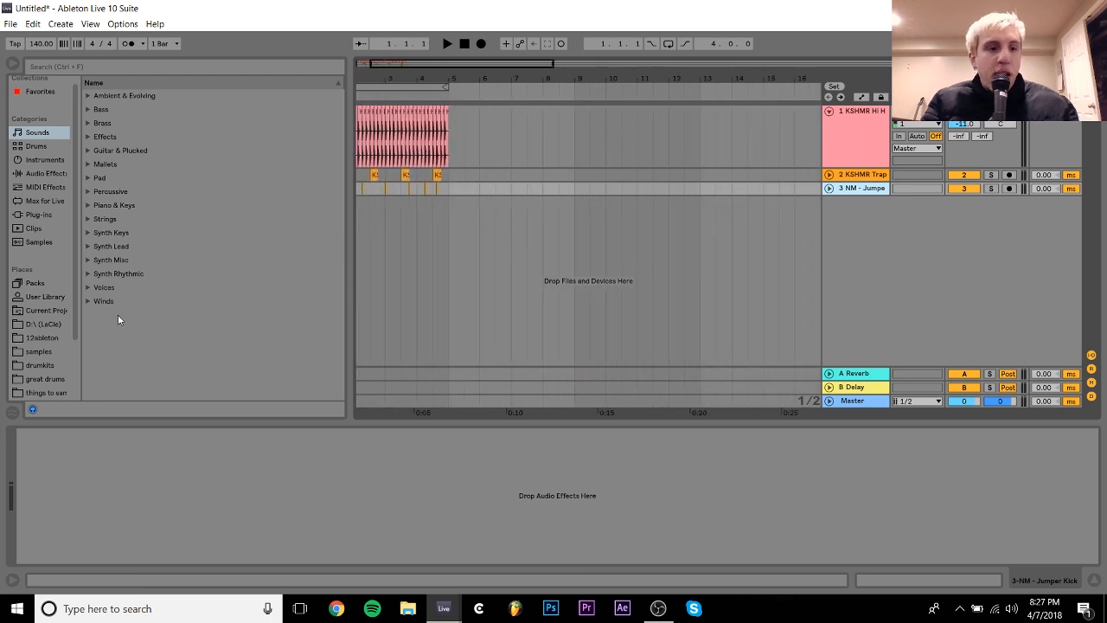
scroll(71, 375, down, 3)
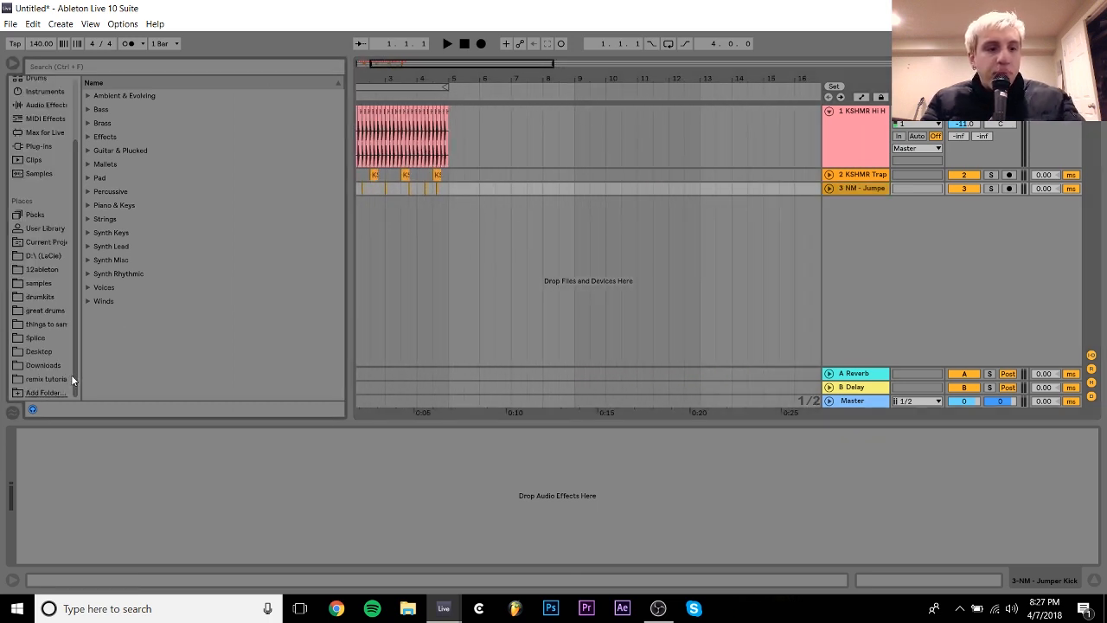
click(31, 338)
click(88, 103)
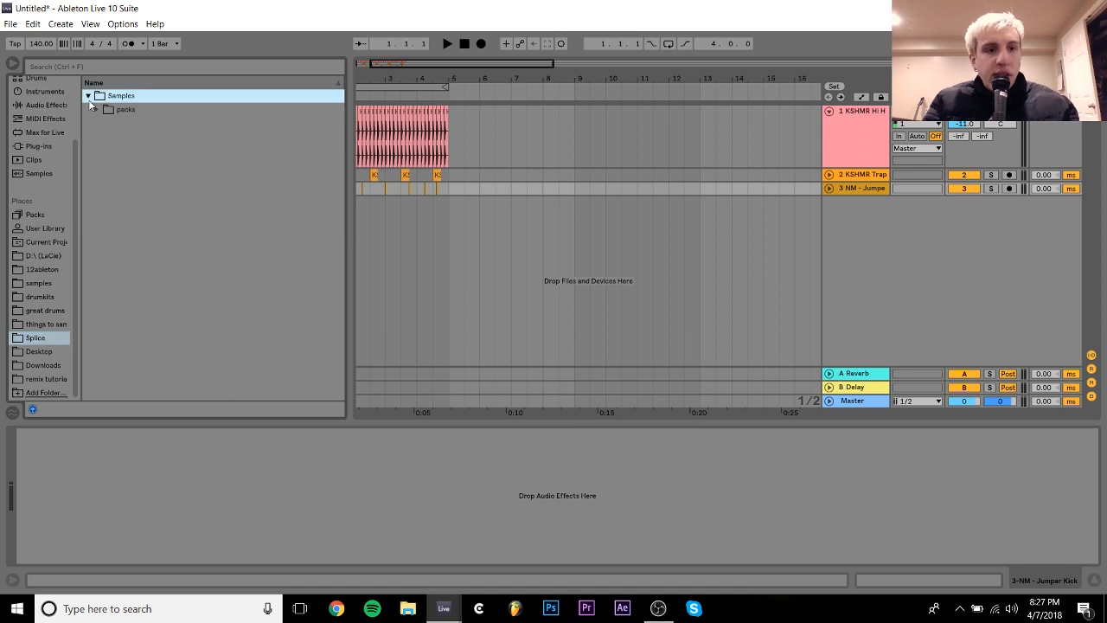
scroll(174, 366, down, 1)
scroll(174, 367, down, 15)
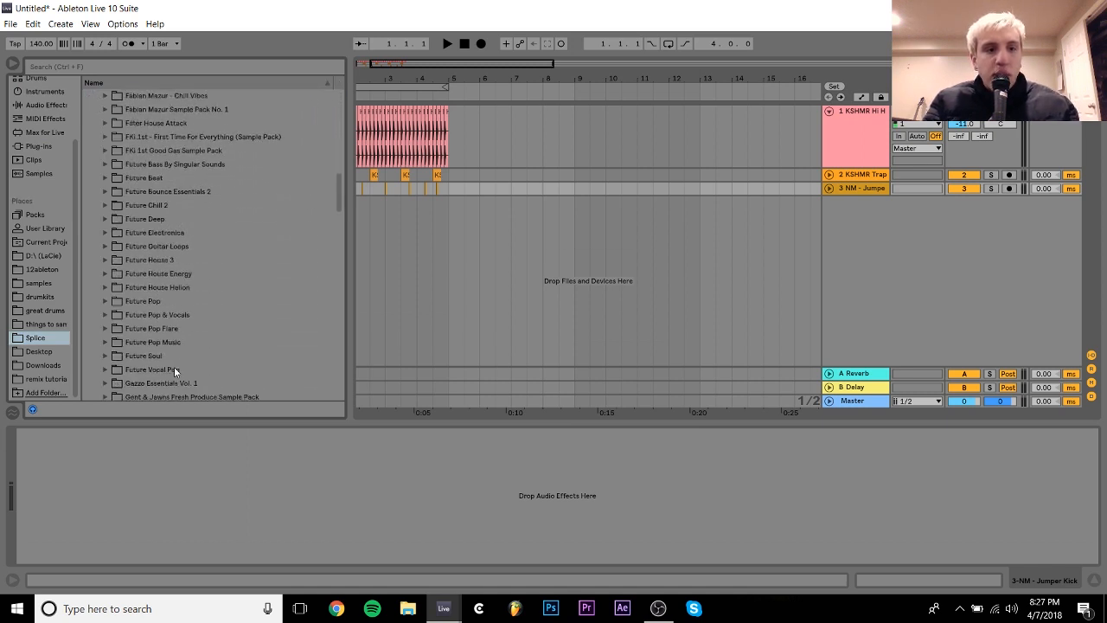
scroll(174, 367, down, 6)
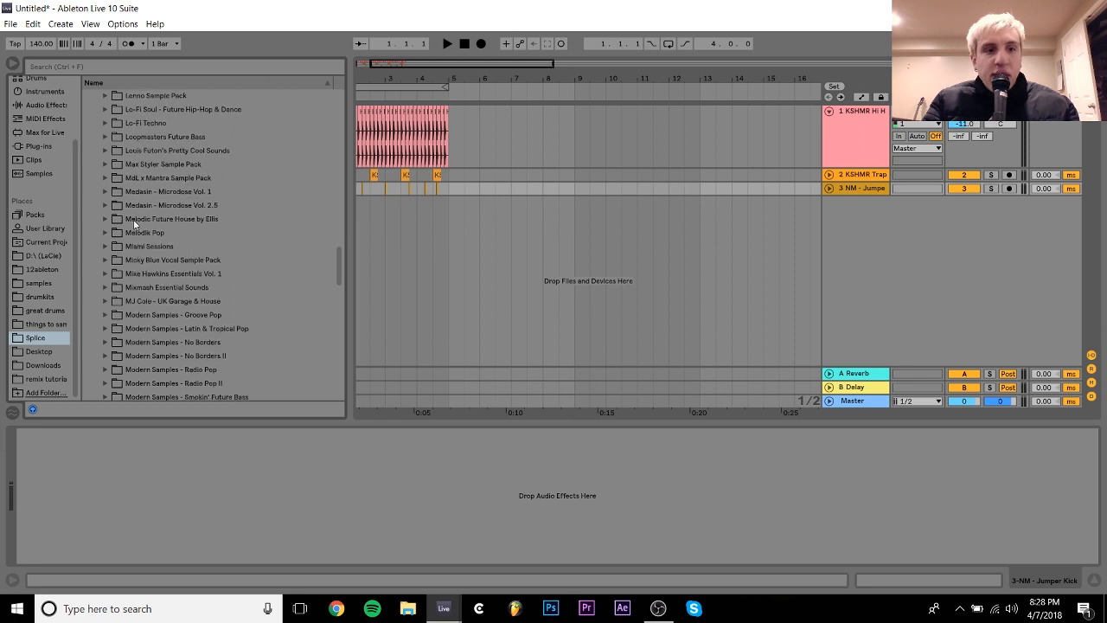
- Place MDL_MANTRA_vocal_mnt_dudley_01_Cmaj.wav from the pack's vocals on a new audio track at bar 5, with Warp turned off
click(104, 179)
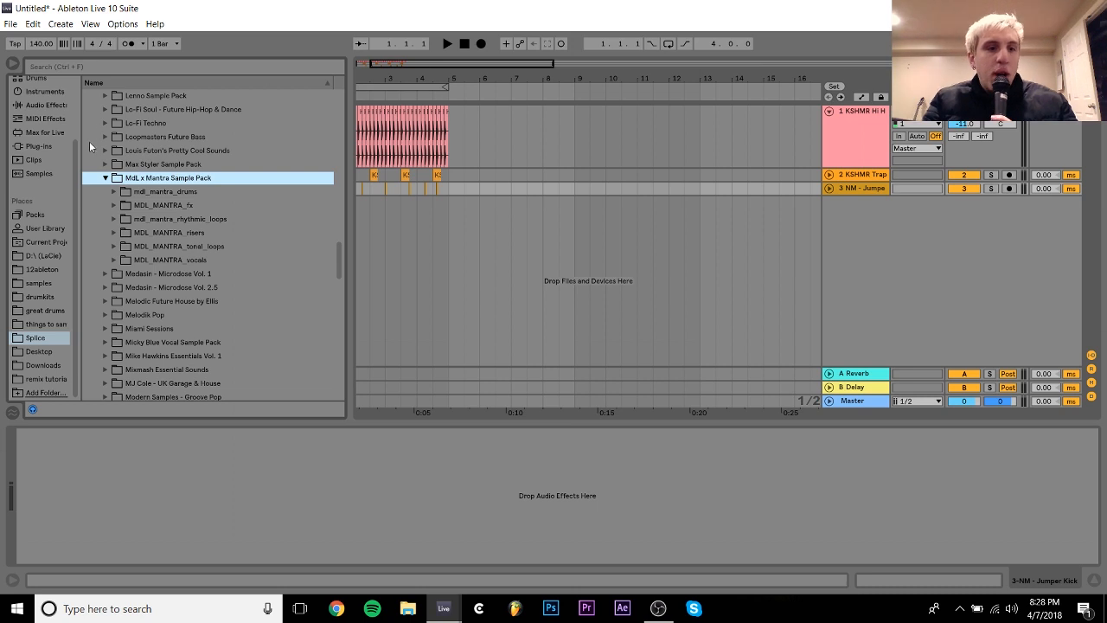
click(113, 261)
click(180, 288)
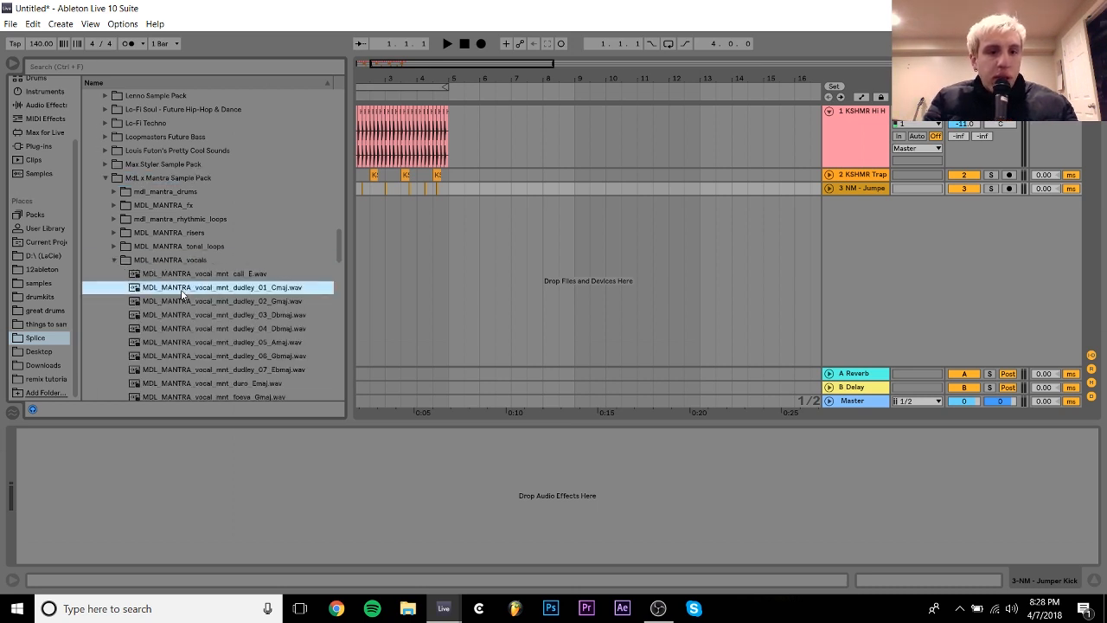
drag(186, 294, 472, 203)
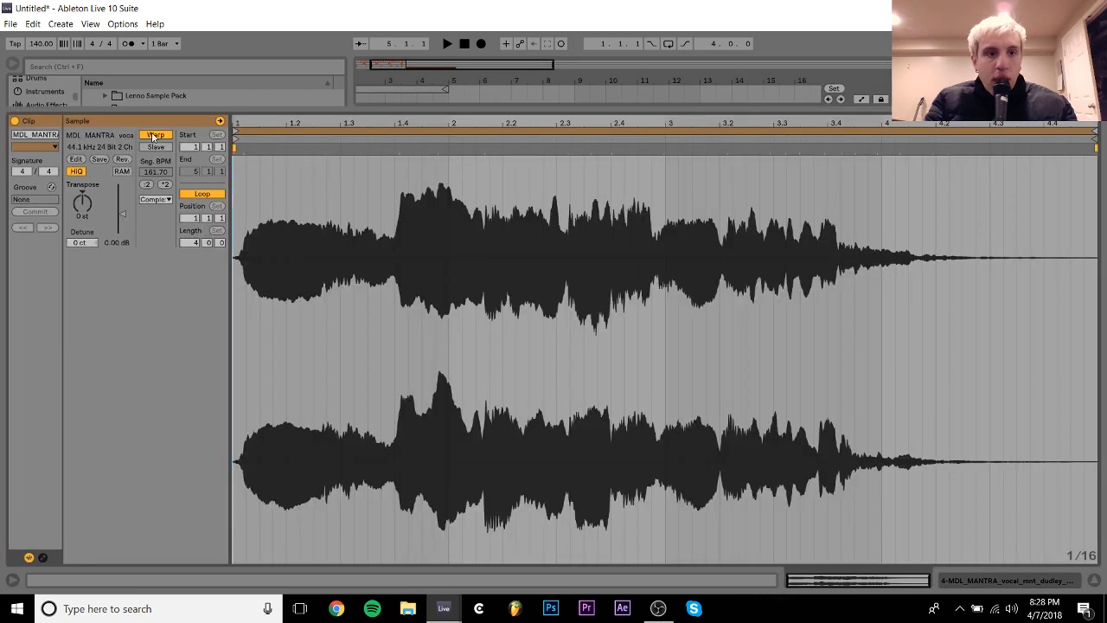
click(1000, 590)
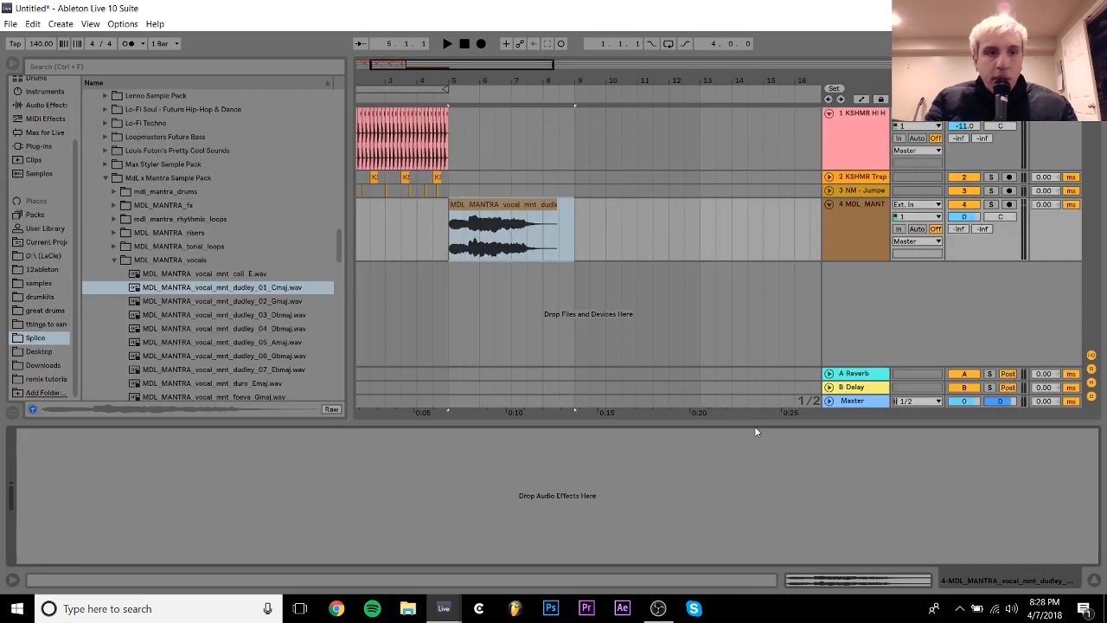
- Add a Utility effect to the vocal track and set its input mode to Left
click(46, 105)
scroll(158, 277, down, 5)
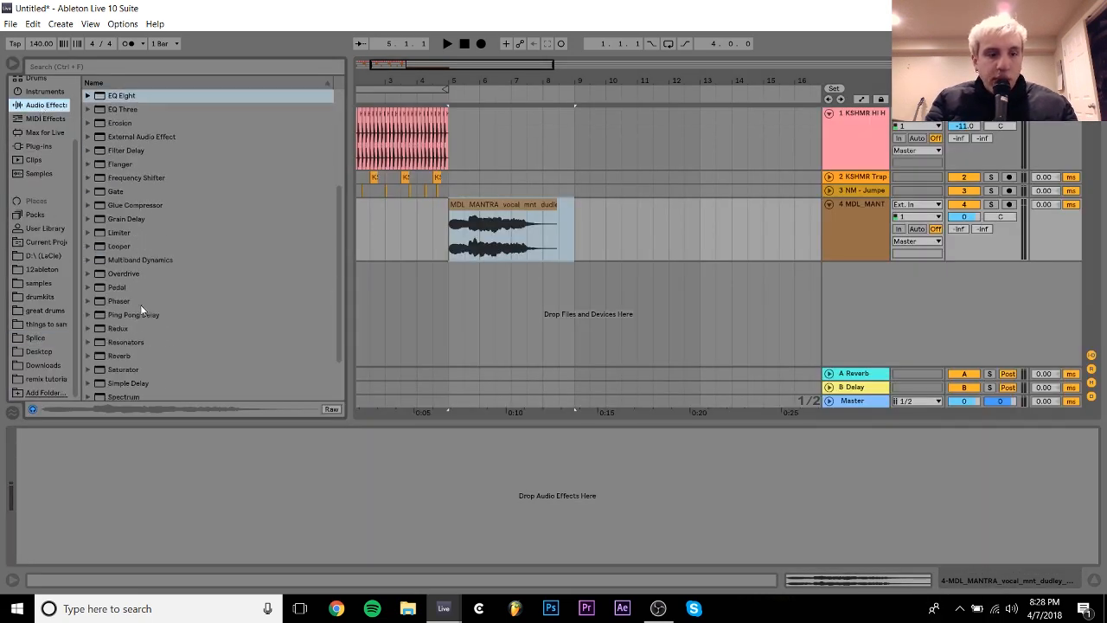
double_click(131, 365)
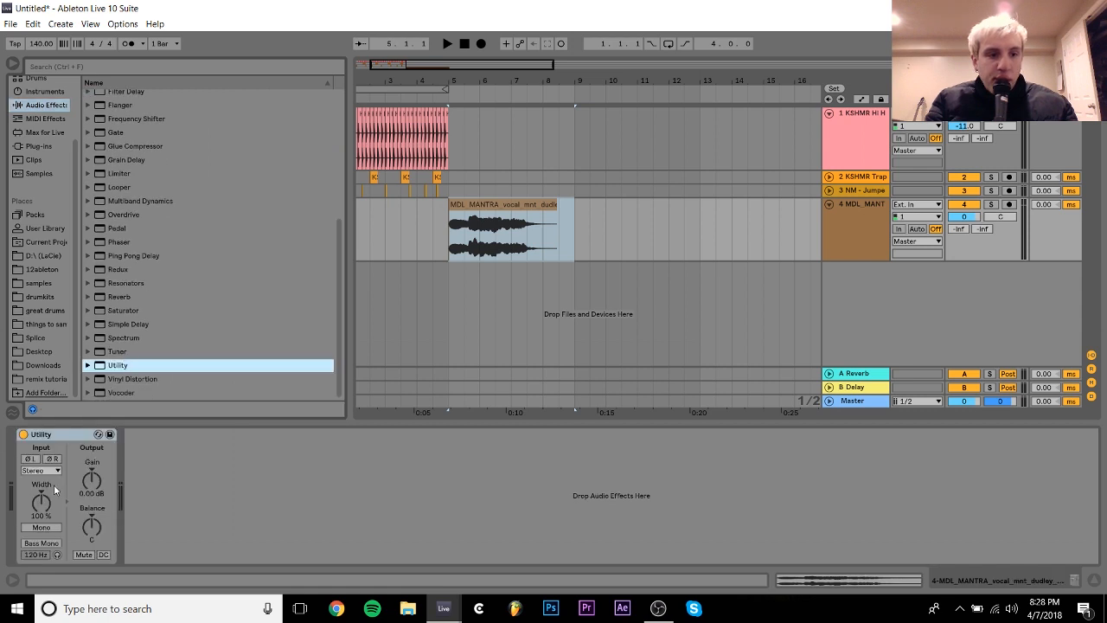
click(41, 470)
click(43, 483)
- Lower the vocal track's volume to -5.9 dB during a short playback
key(space)
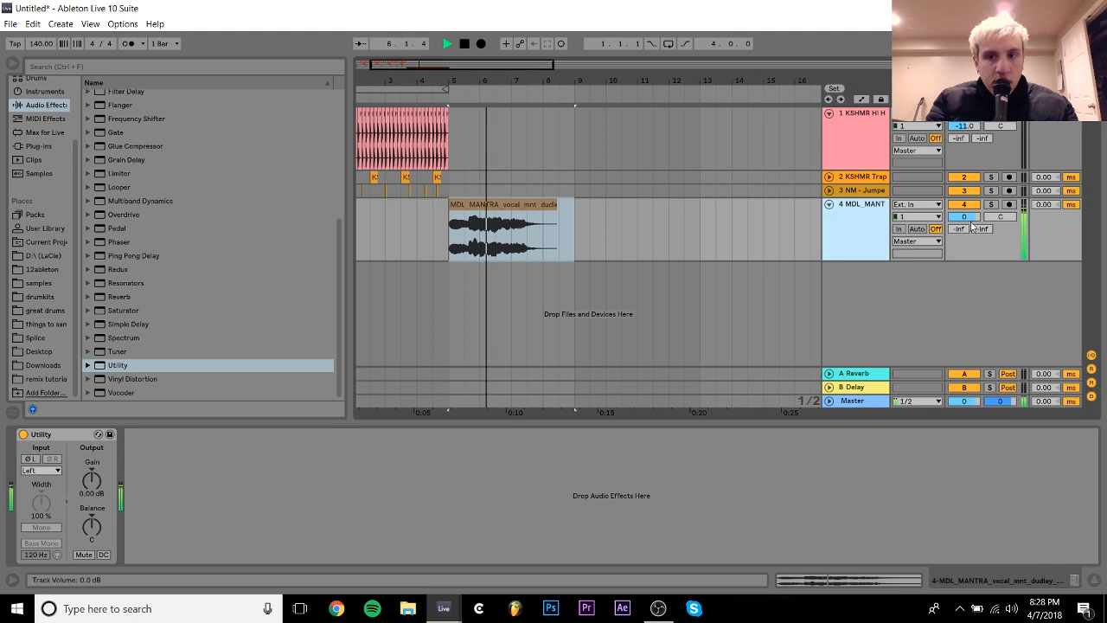
drag(965, 213, 974, 219)
key(space)
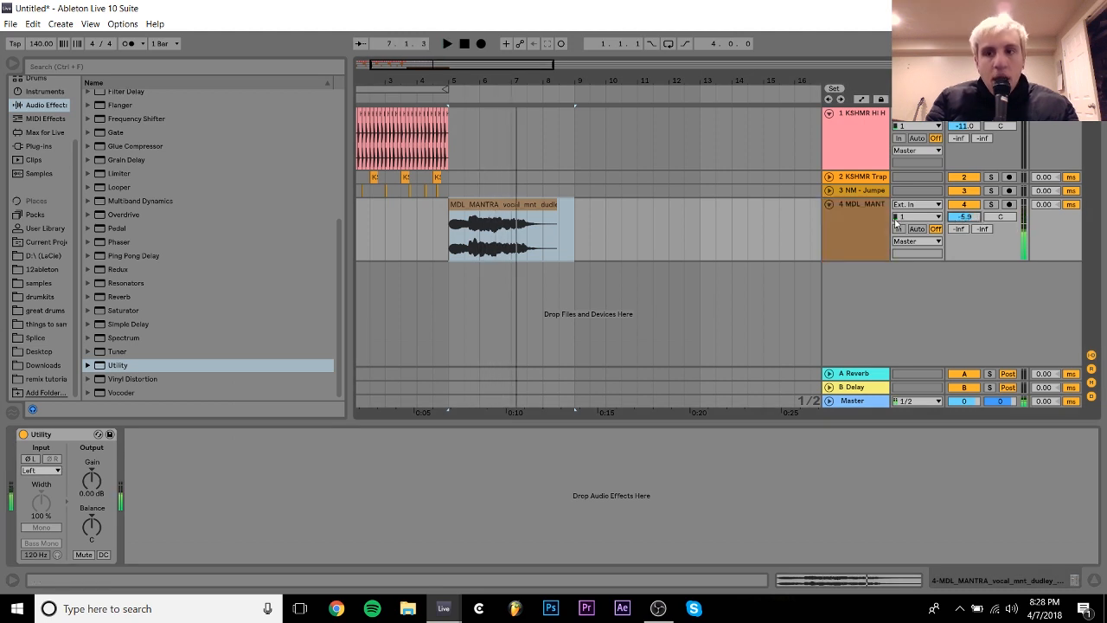
- Duplicate the vocal track, and pan the original to 50L and the duplicate to 50R
click(849, 214)
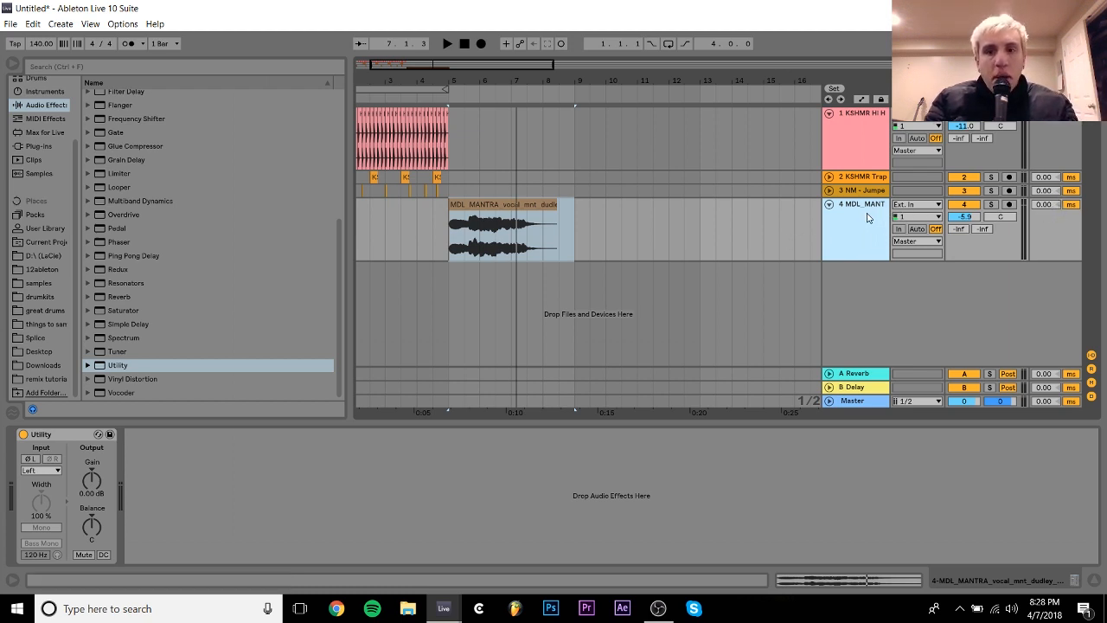
key(ctrl+d)
drag(997, 218, 999, 255)
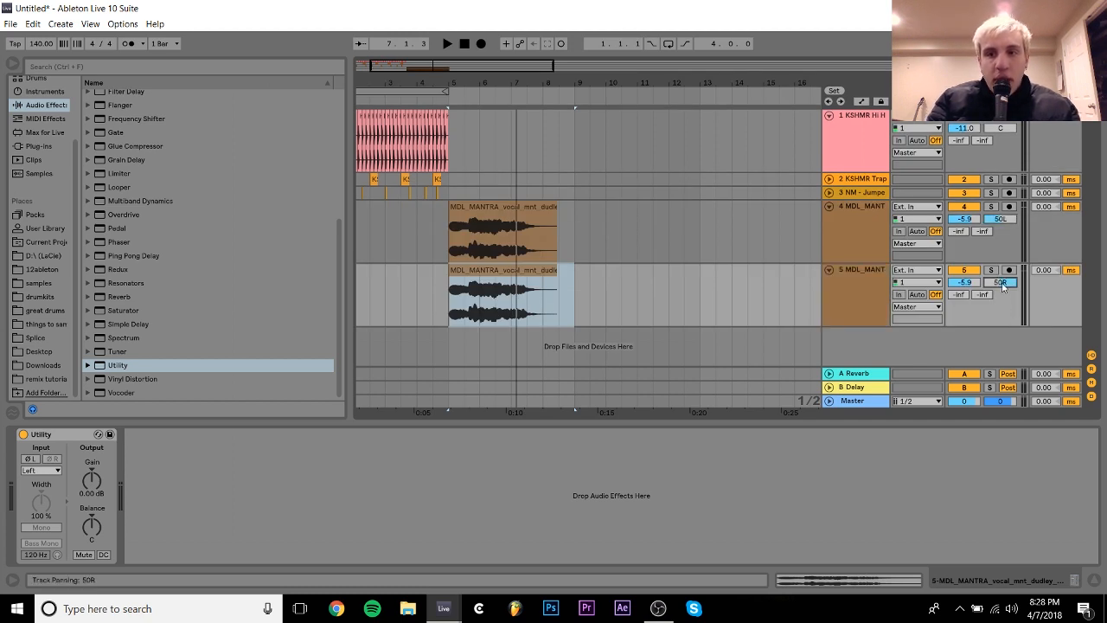
- Set the duplicate vocal track's delay to 10 ms
click(834, 274)
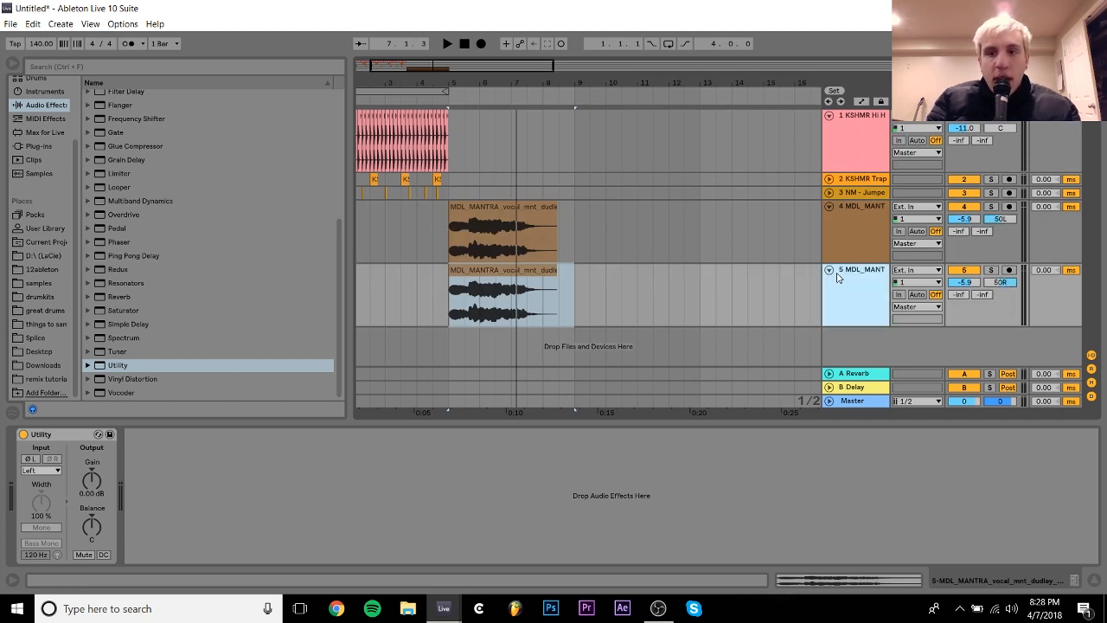
click(1045, 270)
text(10)
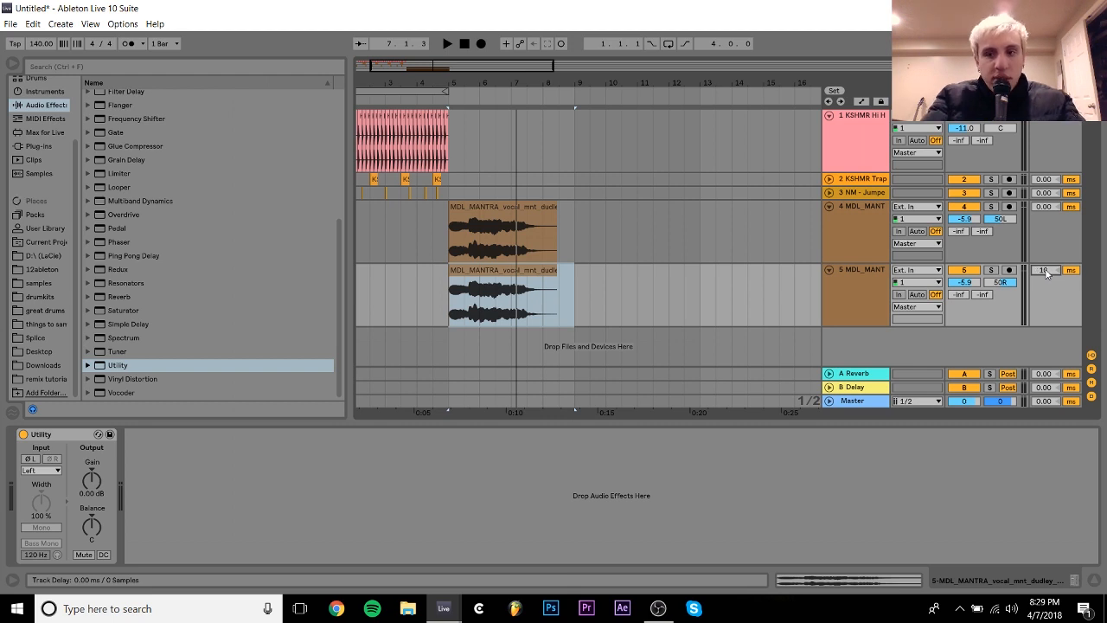
key(Return)
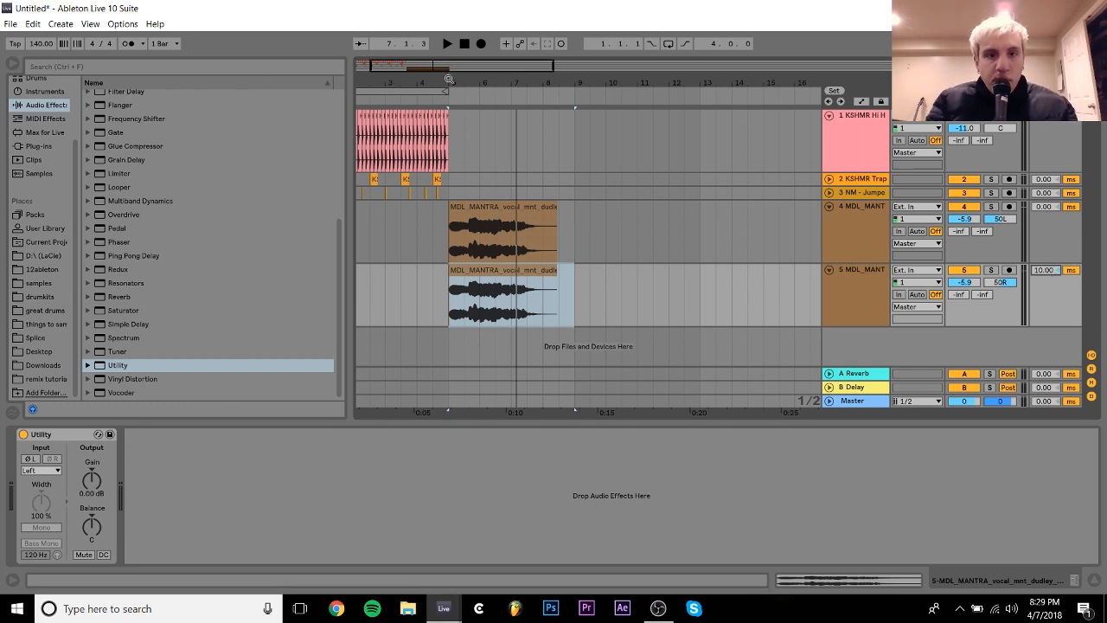
- Try shifting the duplicate vocal clip from bar 5 to 5.1.3, and move it back to its original start
drag(449, 80, 482, 321)
click(479, 273)
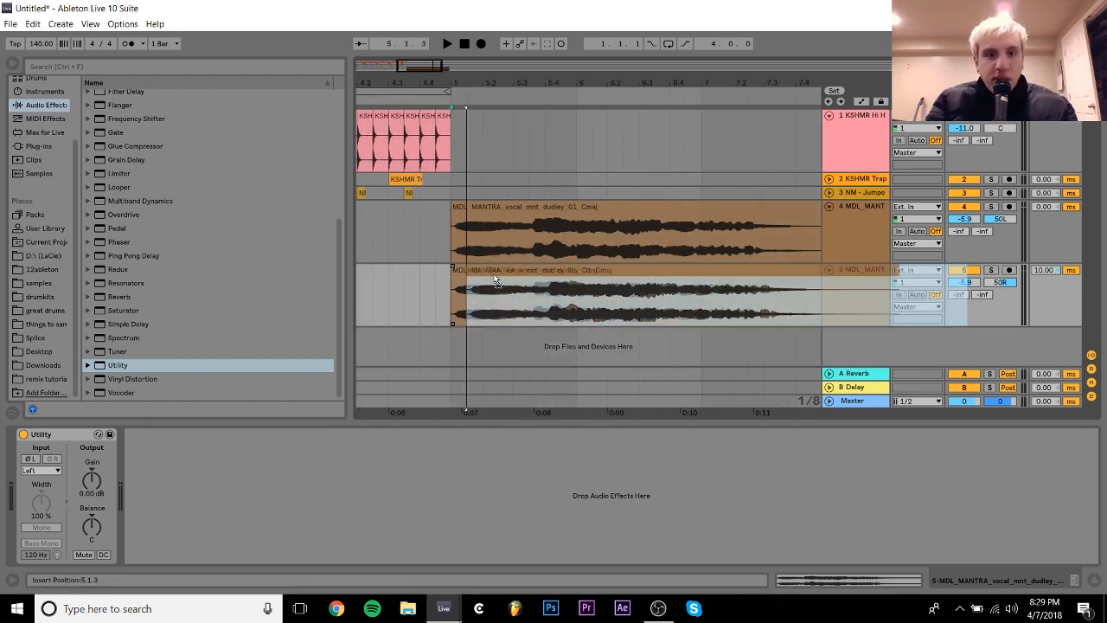
drag(478, 273, 494, 273)
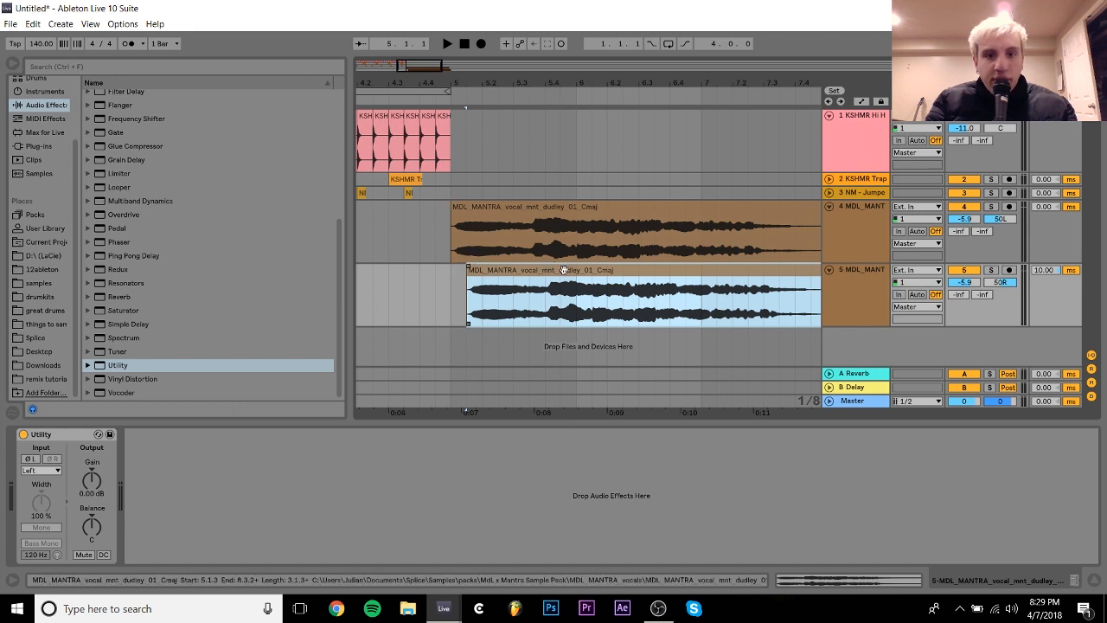
drag(560, 270, 545, 270)
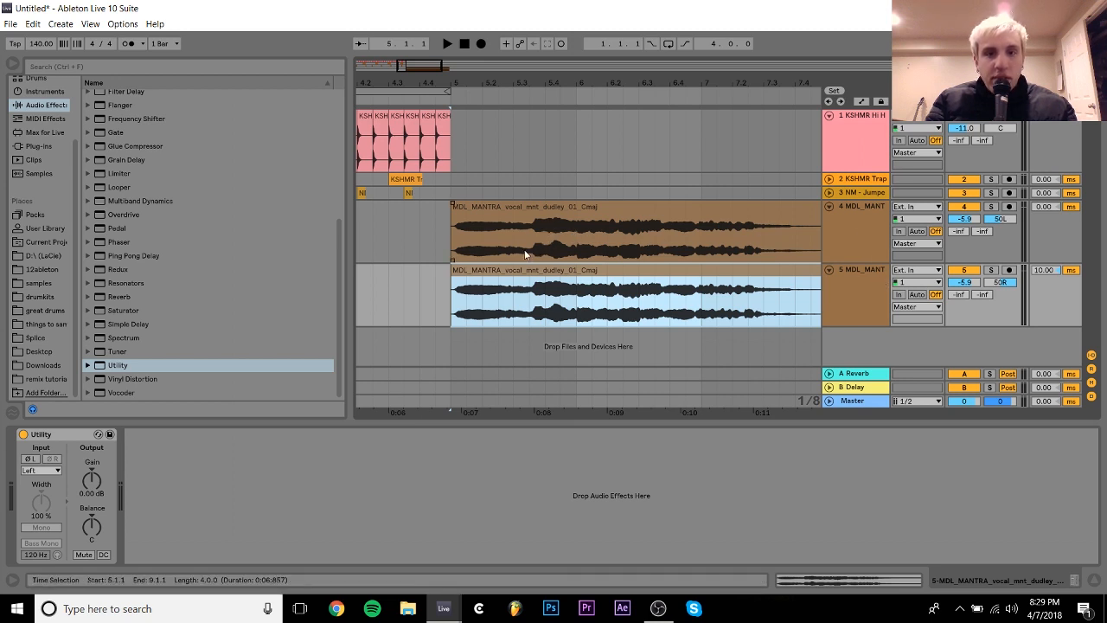
- Play the two panned vocal tracks together with the arrangement in view
click(559, 80)
key(minus)
key(space)
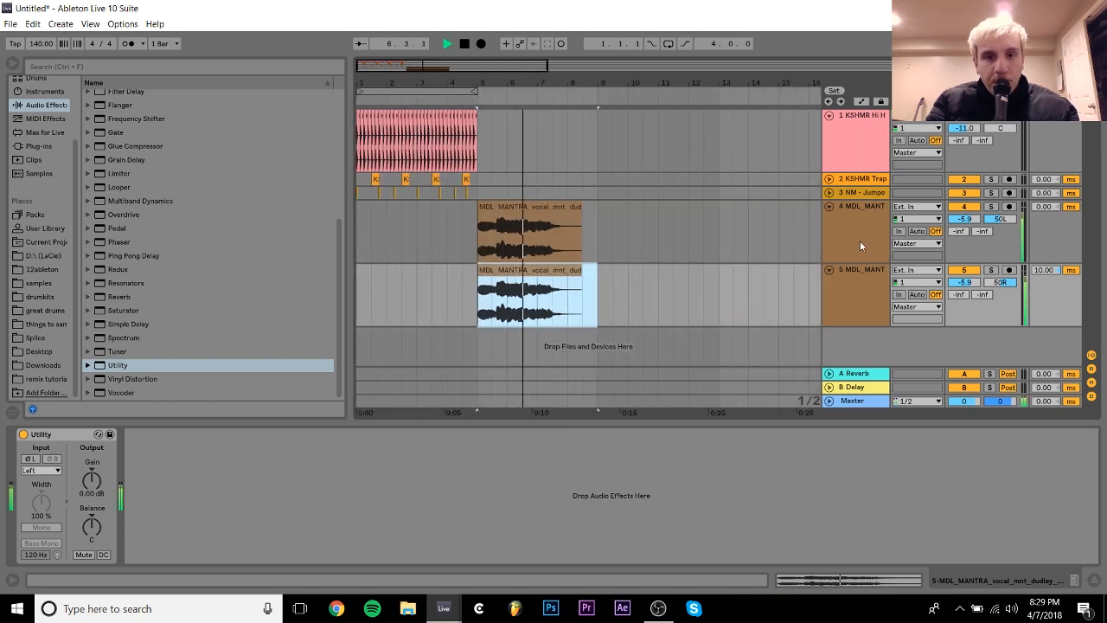
key(space)
- Try longer track delays such as 30 ms and 56 ms on the duplicate vocal during playback, and settle on 22 ms
drag(1044, 270, 1043, 277)
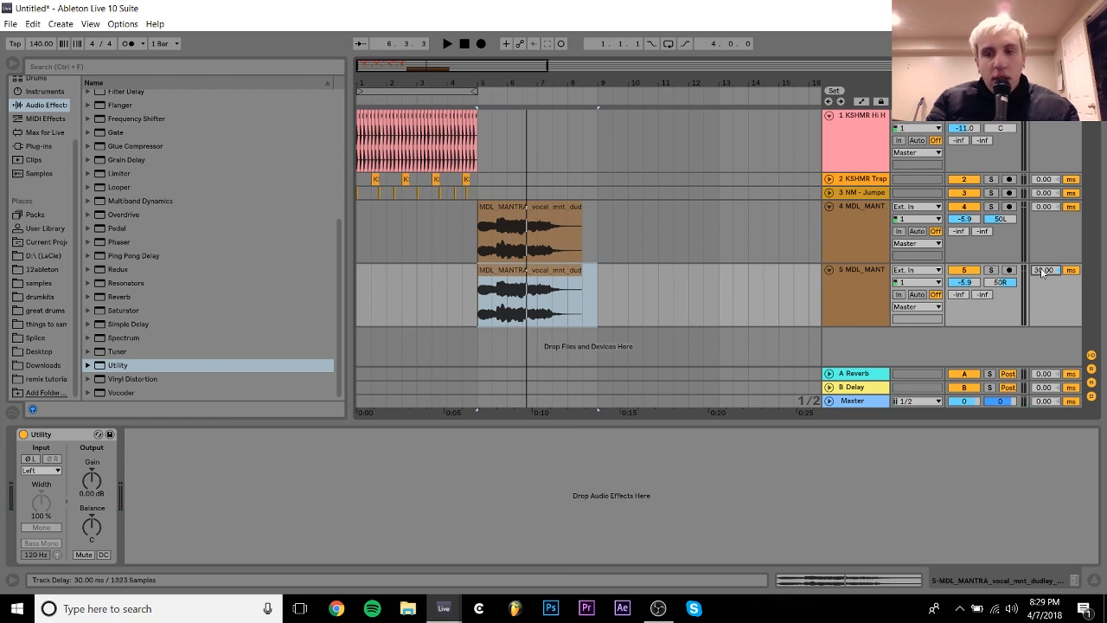
key(space)
drag(1044, 274, 1044, 270)
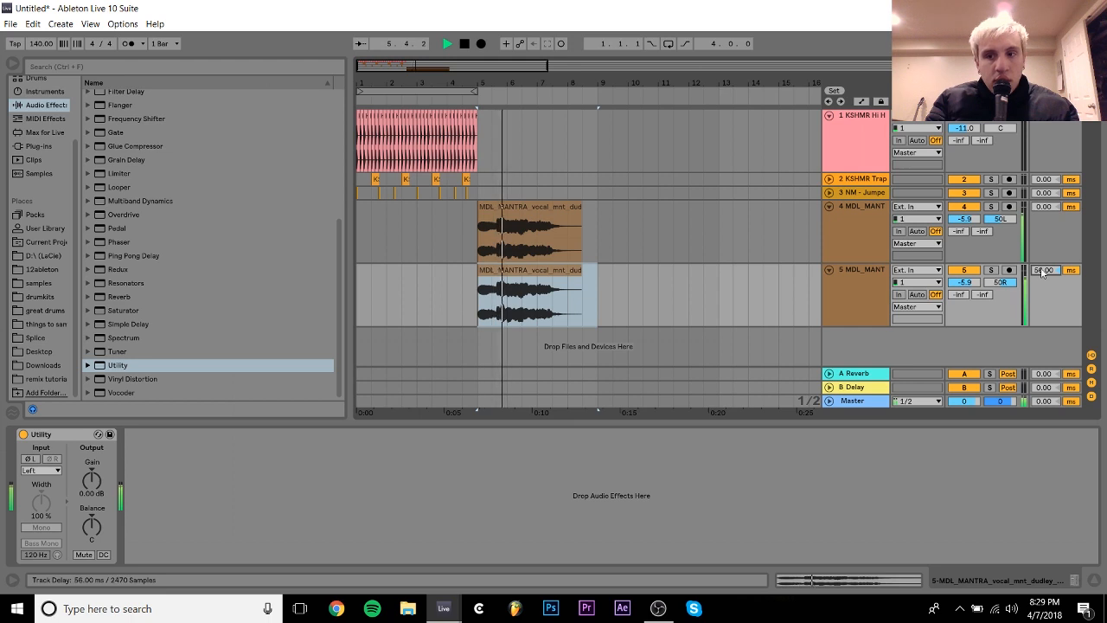
key(space)
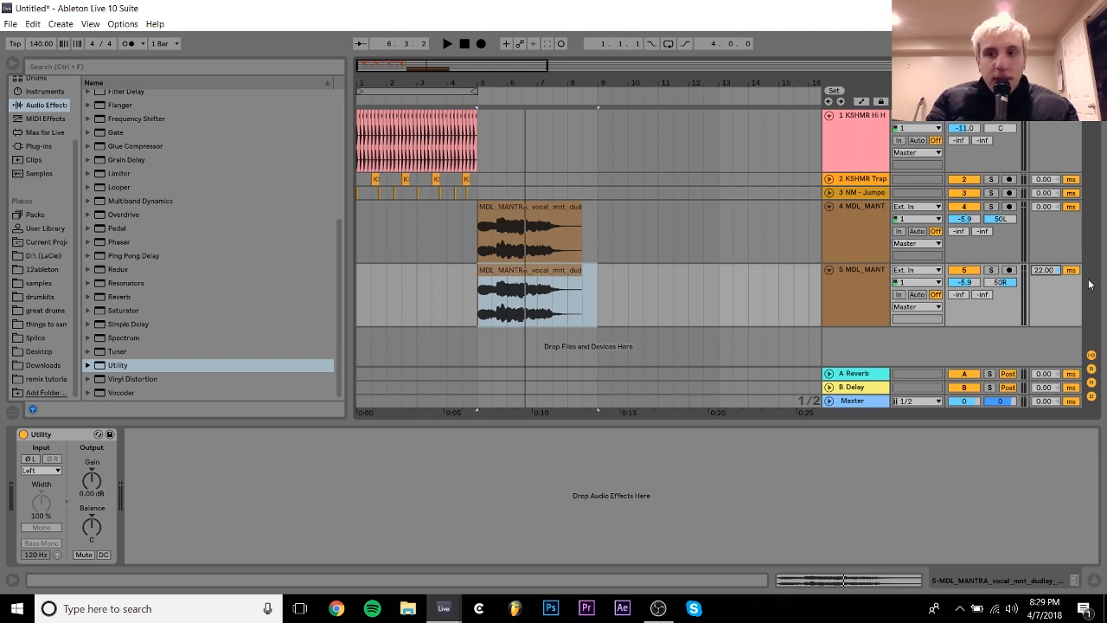
click(857, 290)
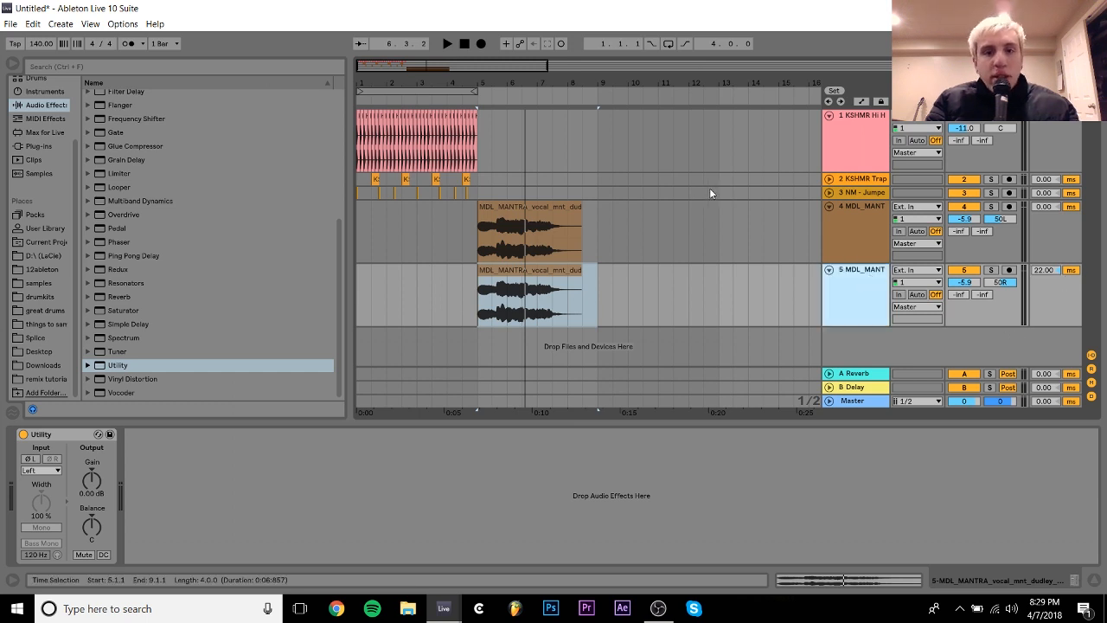
click(844, 221)
click(862, 310)
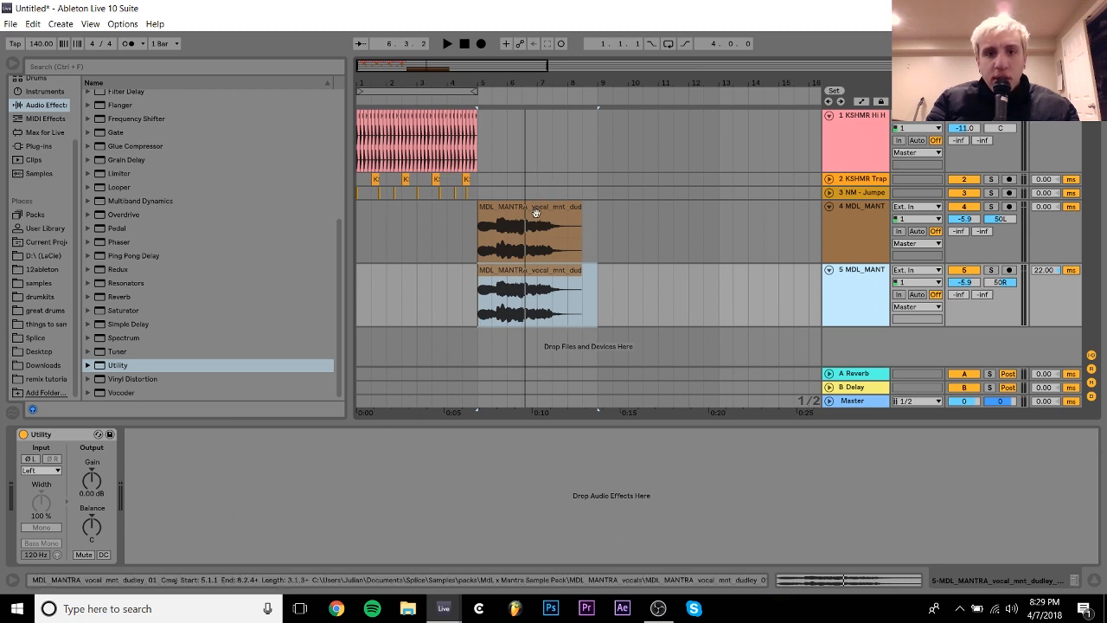
click(536, 270)
click(858, 286)
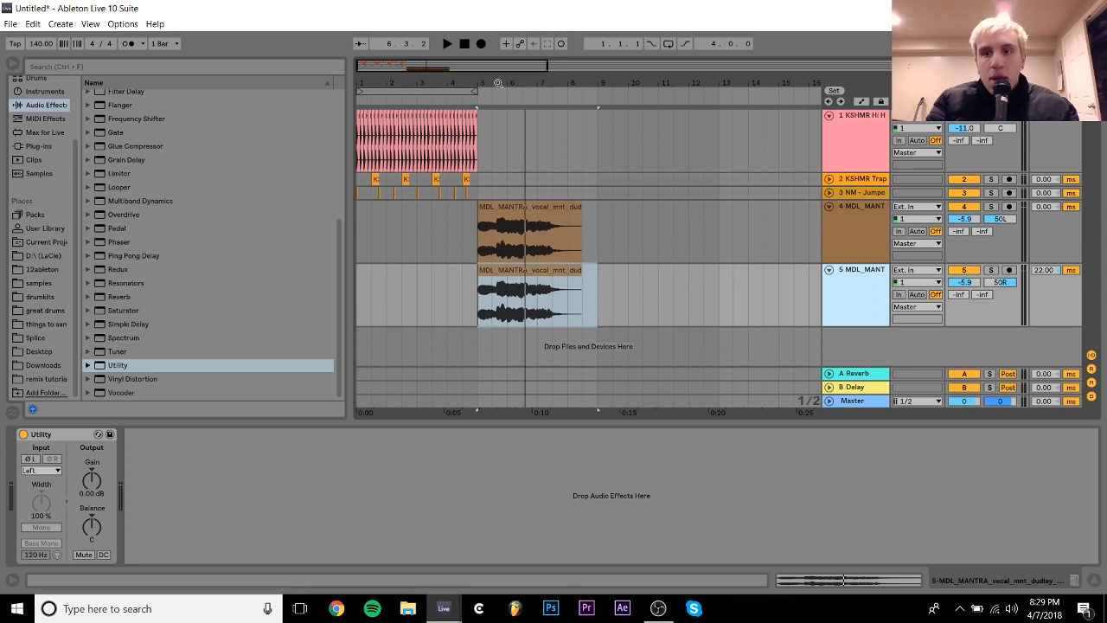
- Select the hi-hat, snare and kick clips across the first four bars of the arrangement
drag(498, 82, 427, 197)
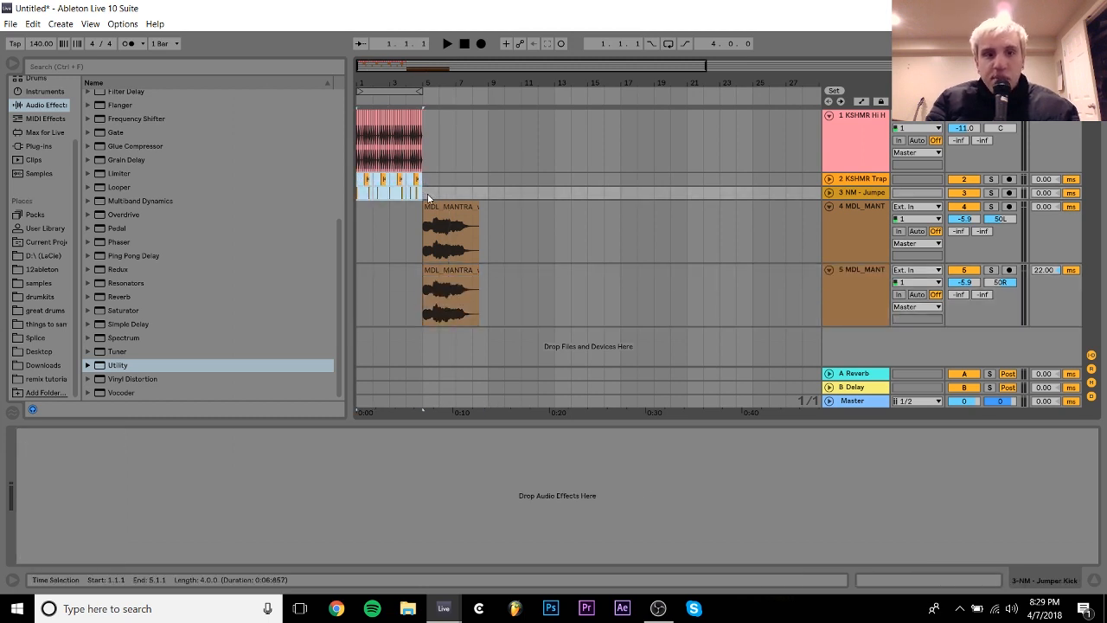
drag(424, 154, 329, 190)
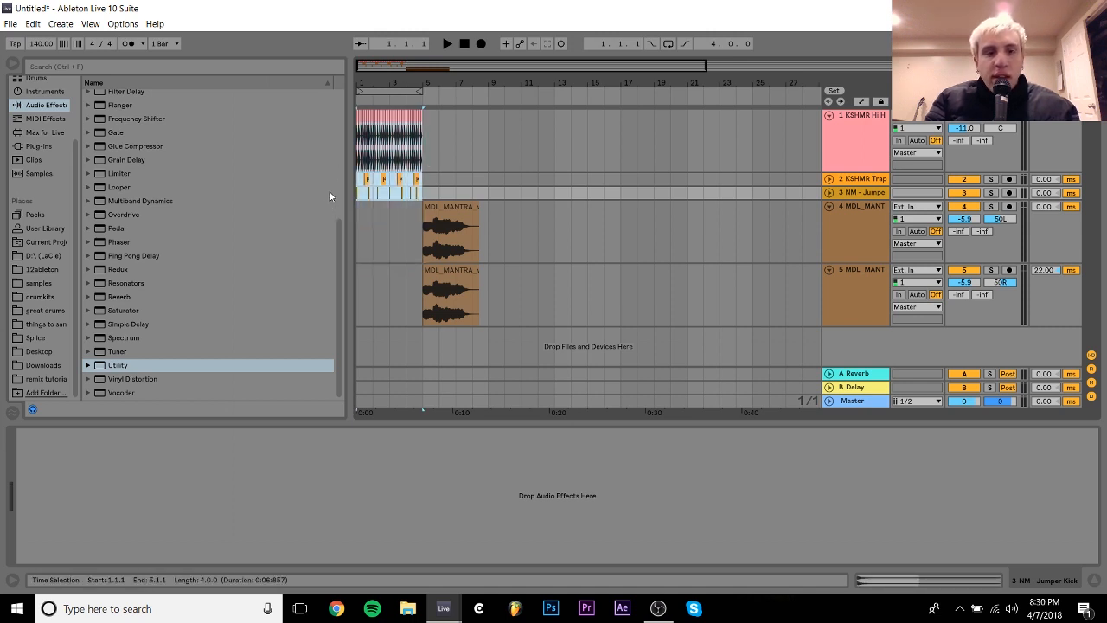
drag(382, 90, 444, 83)
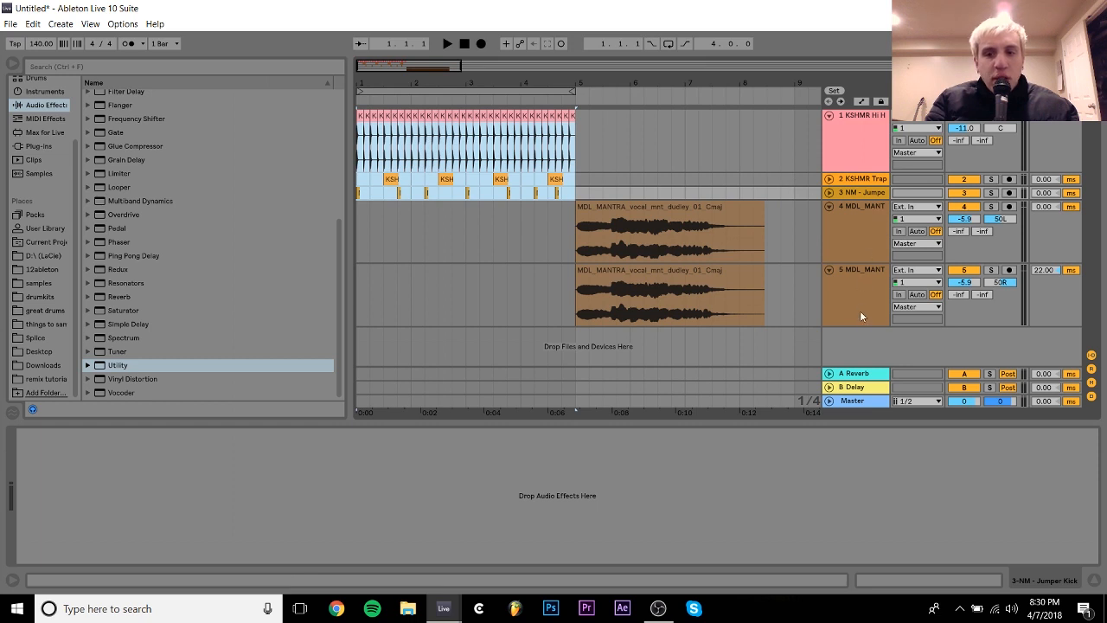
click(852, 387)
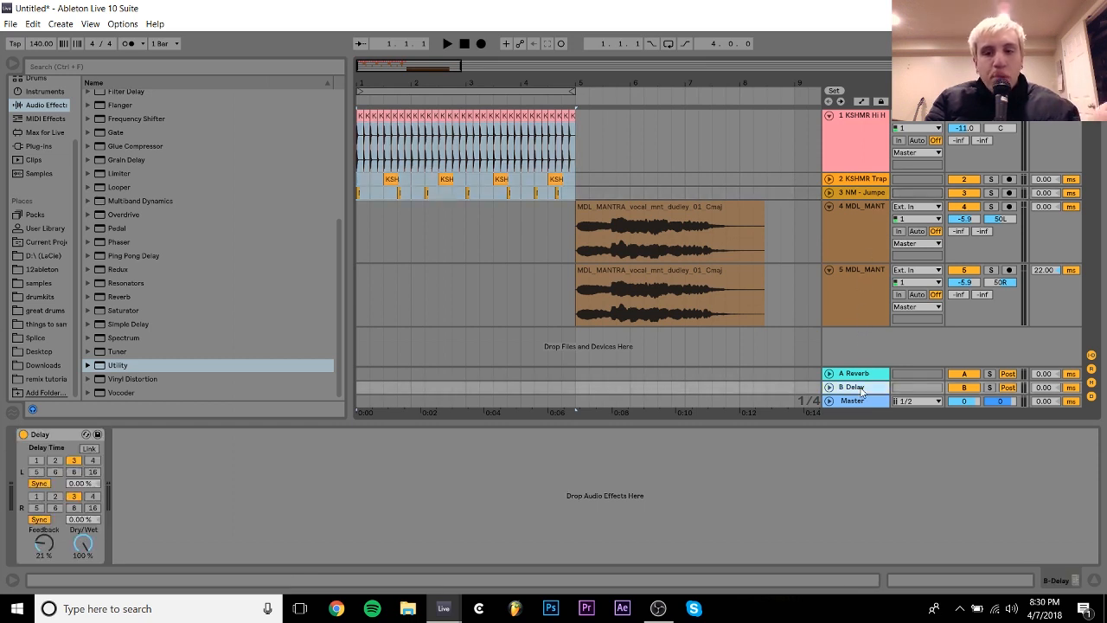
click(862, 270)
click(853, 250)
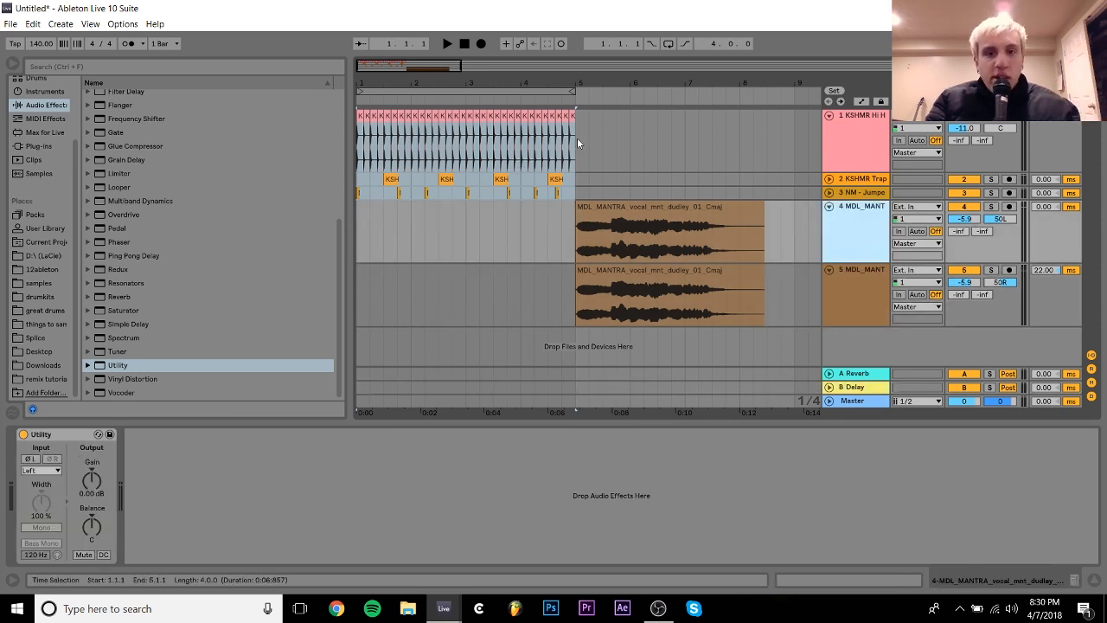
- Select the hi-hat clips in the first four bars to examine their timing, and fold the hi-hat track
drag(576, 138, 357, 137)
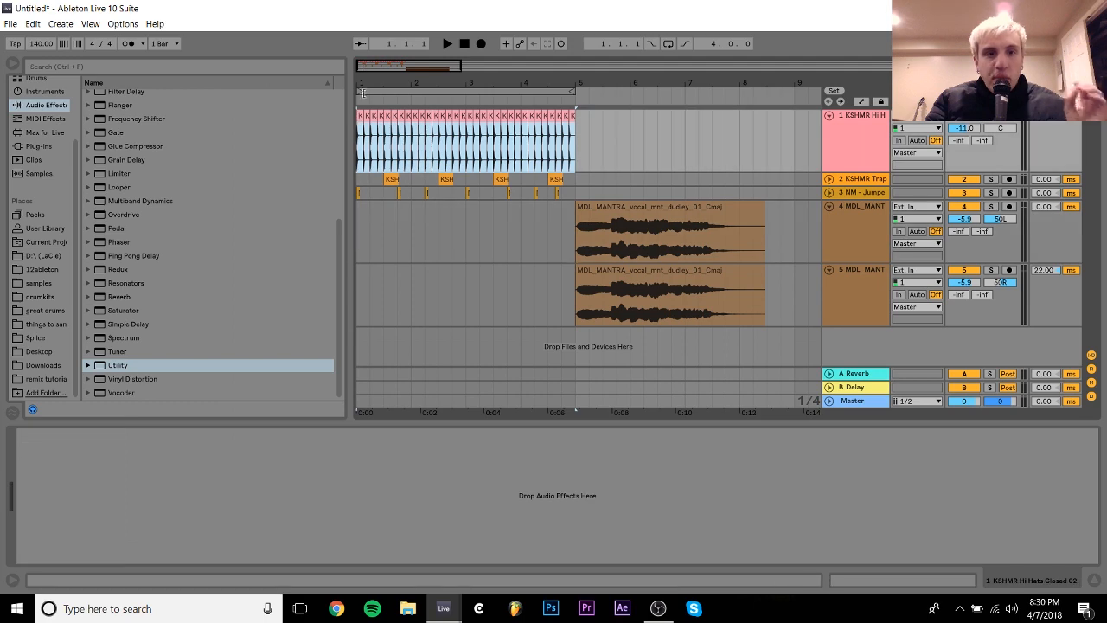
drag(365, 81, 365, 172)
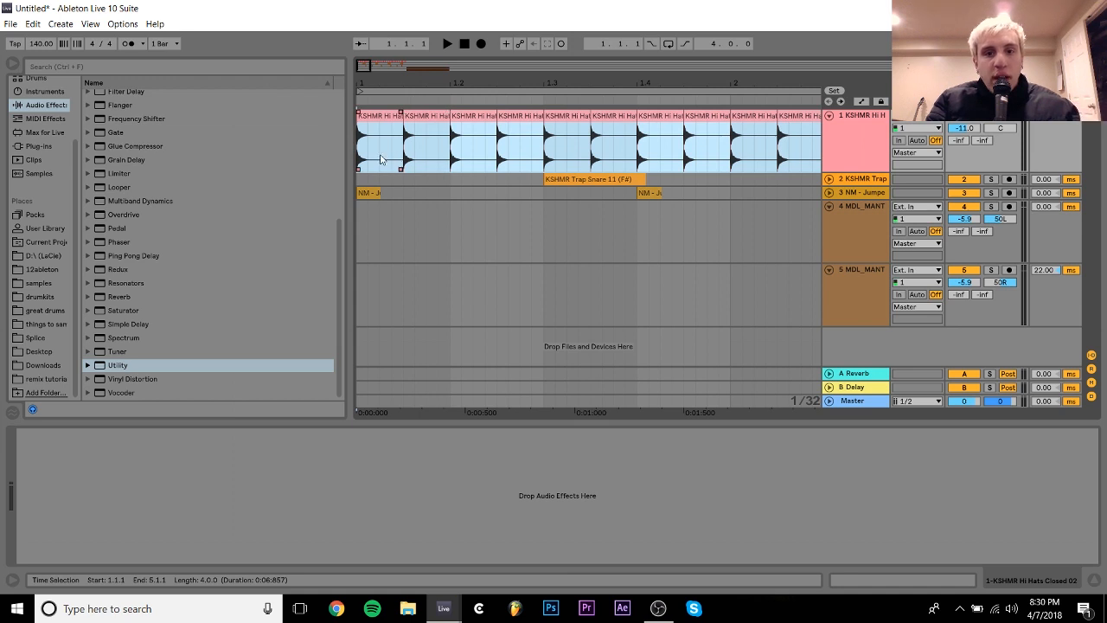
drag(491, 85, 491, 13)
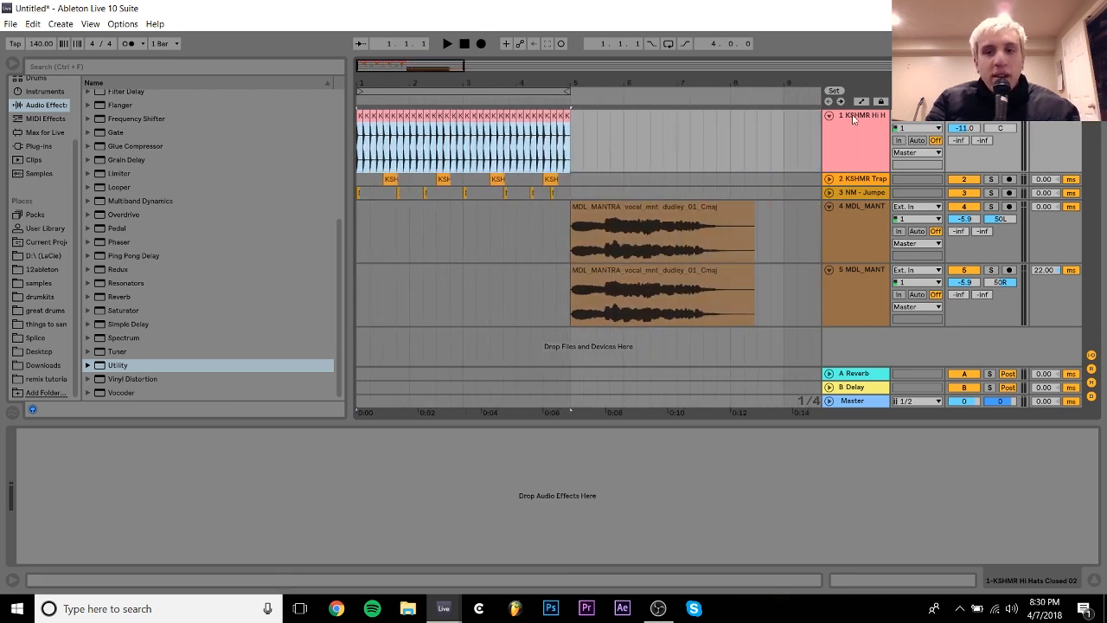
click(830, 116)
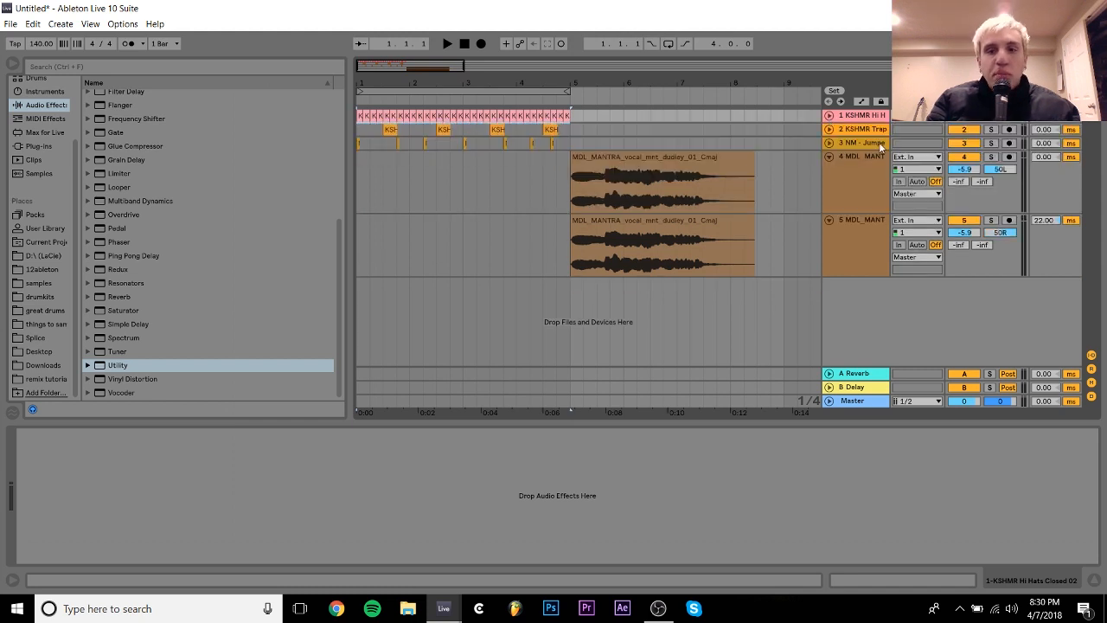